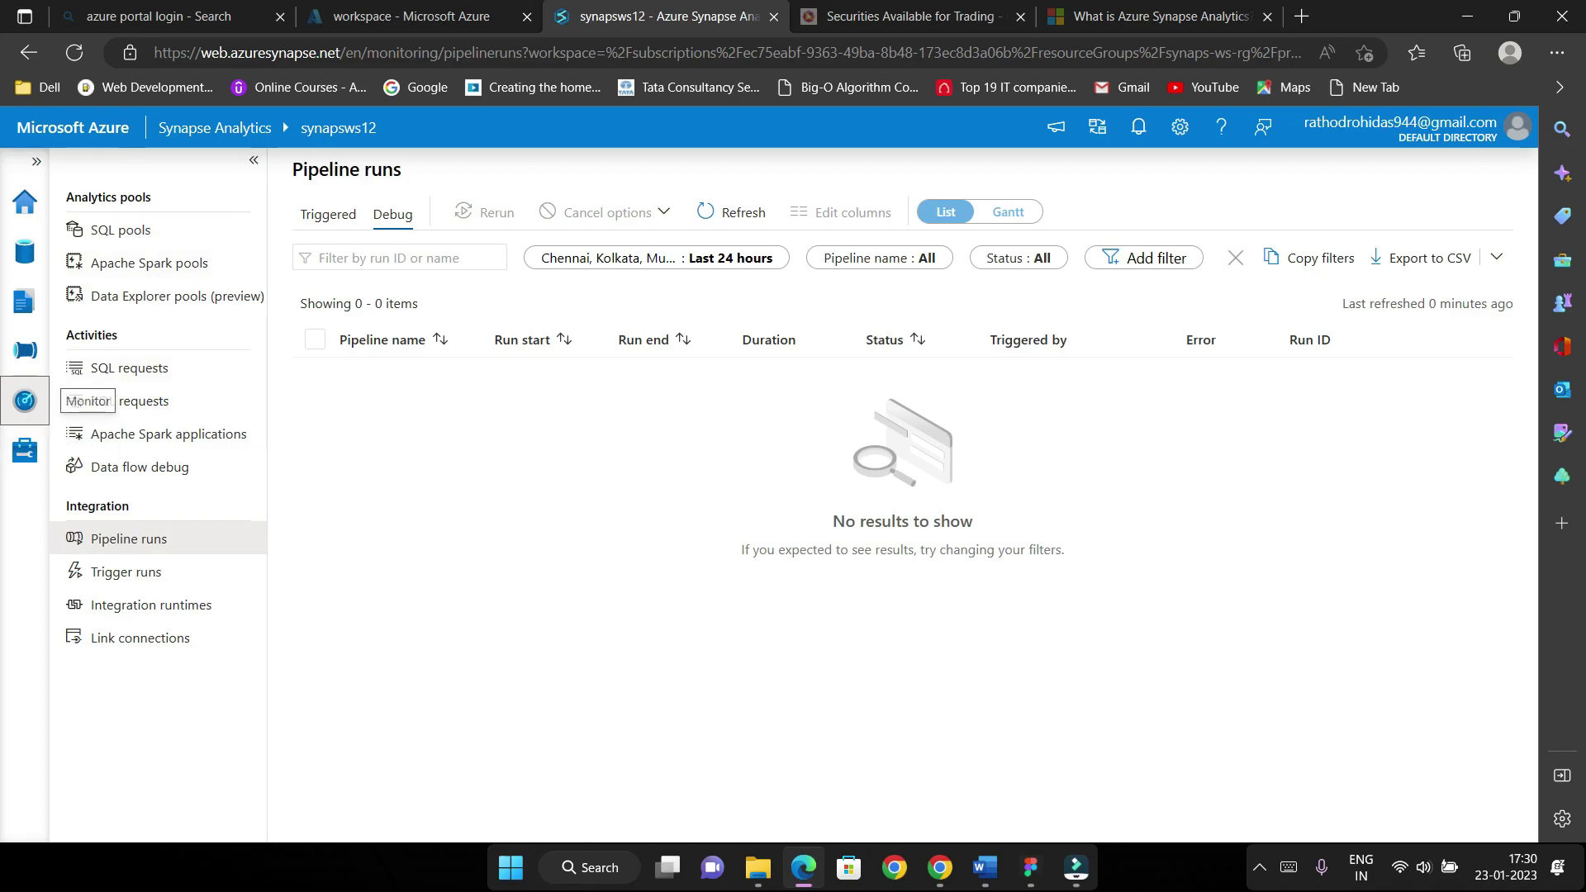
Review the workspace's SQL pools, Apache Spark pools and Data Explorer pools in the monitoring area
{"action": "left_click", "coordinate": [198, 234]}
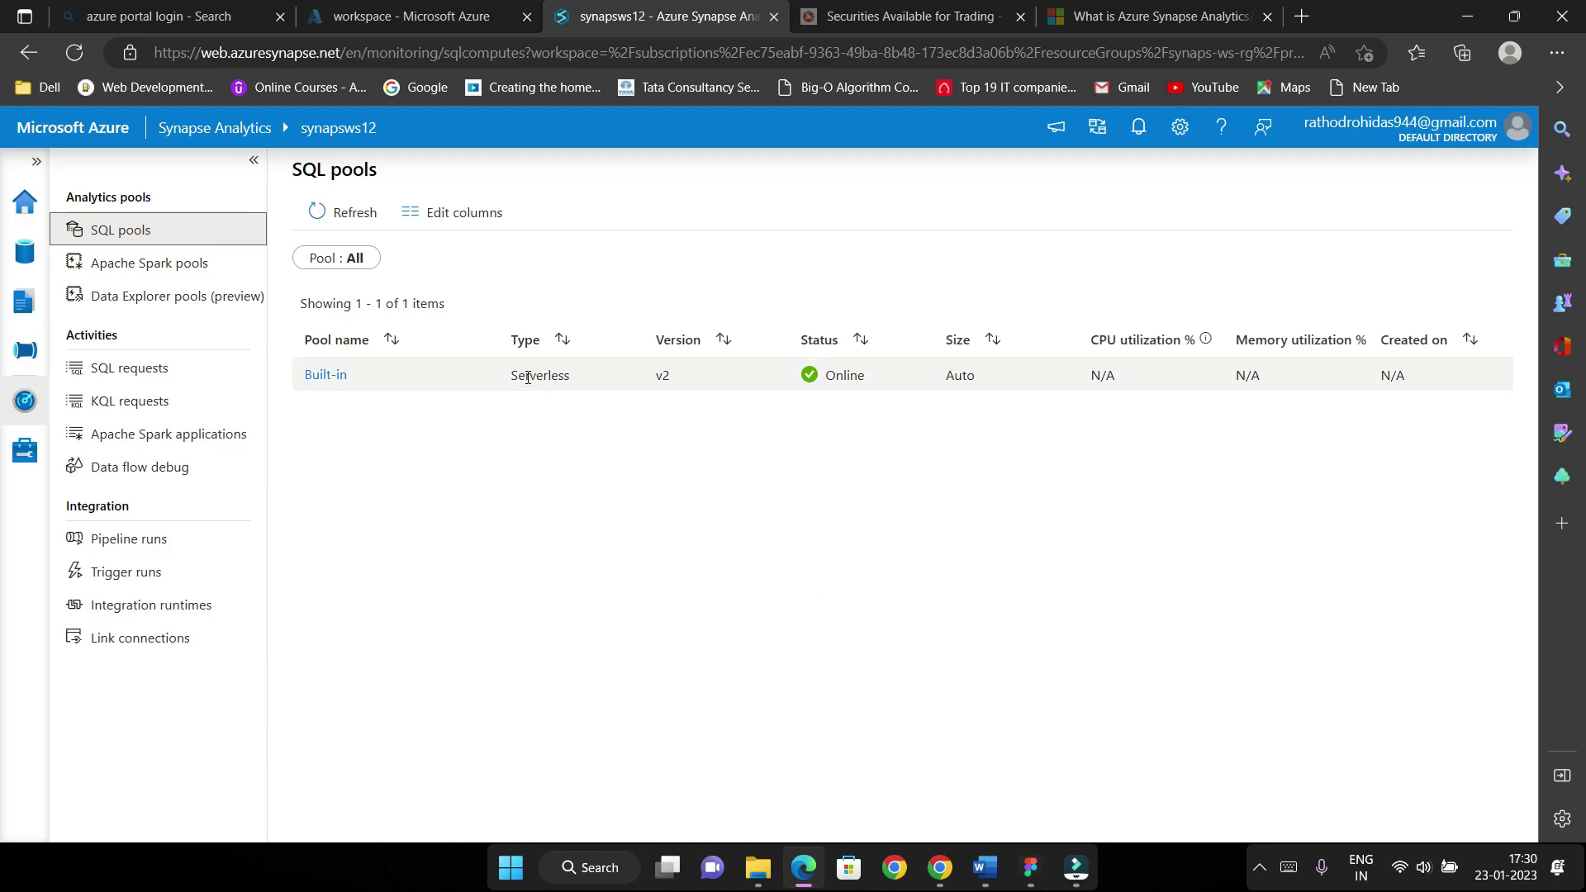
{"action": "left_click", "coordinate": [179, 269]}
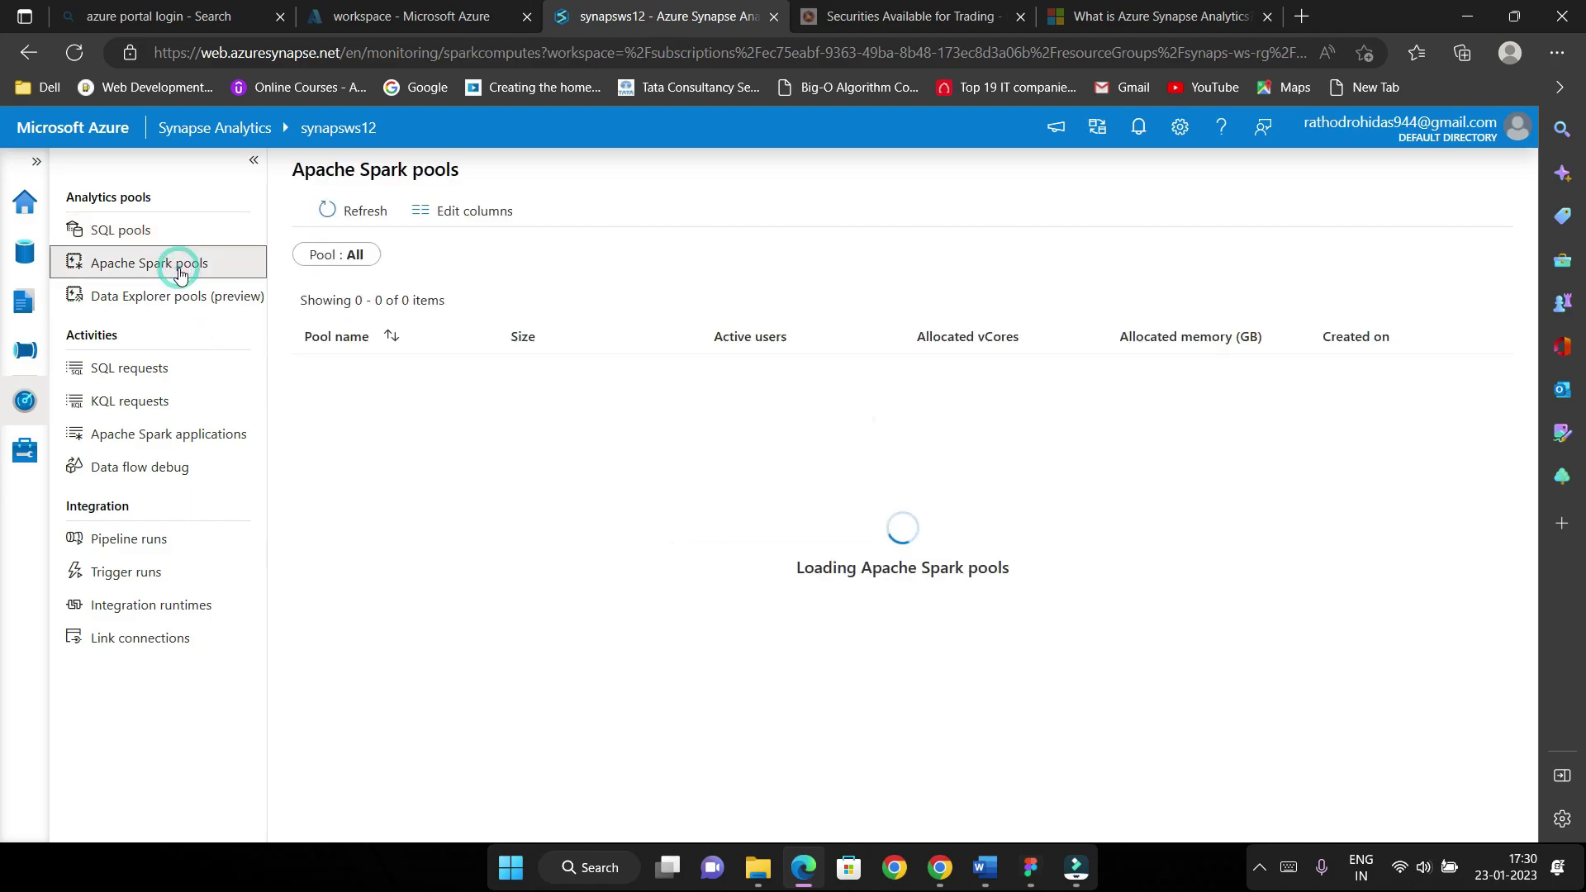
{"action": "left_click", "coordinate": [191, 306]}
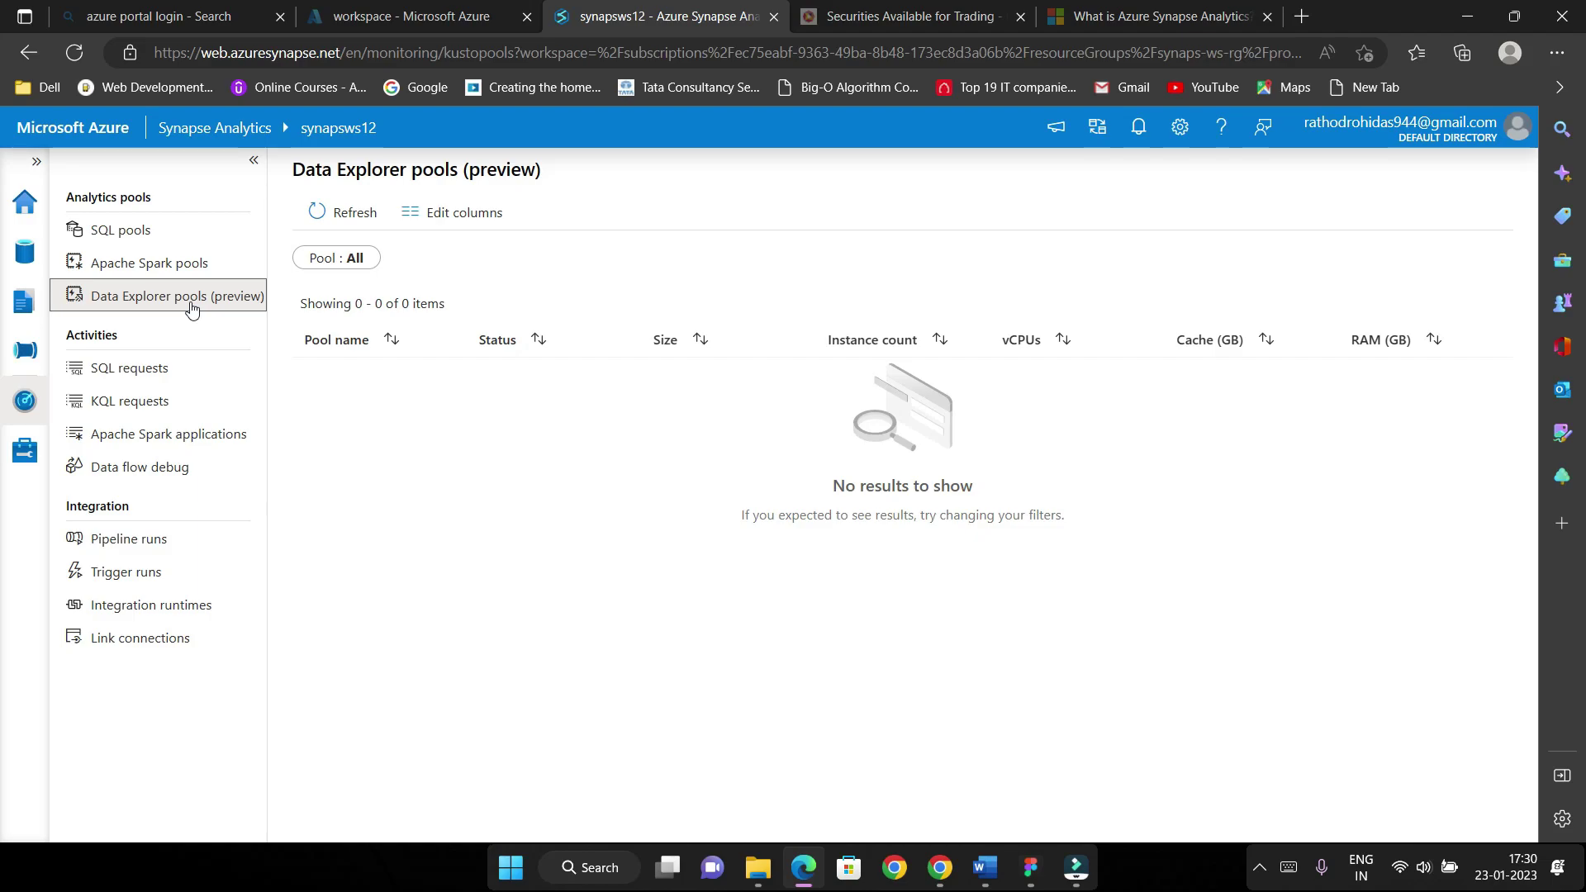
Review the monitored SQL requests and inspect the full query content of the most recent request
{"action": "left_click", "coordinate": [210, 366]}
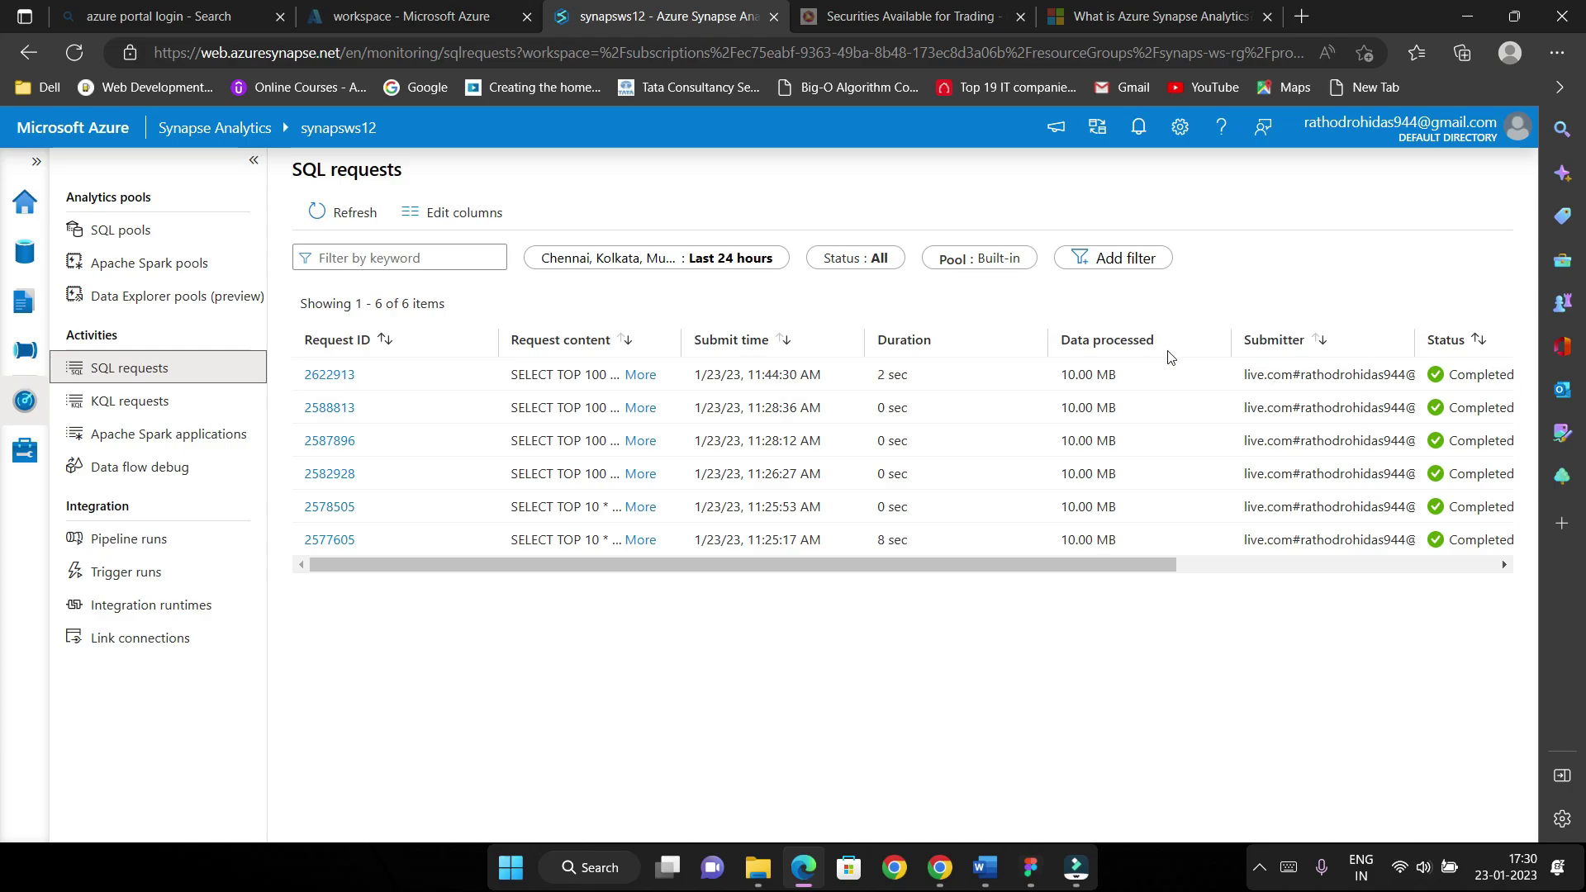
{"action": "left_click_drag", "start_coordinate": [1062, 562], "coordinate": [1024, 587]}
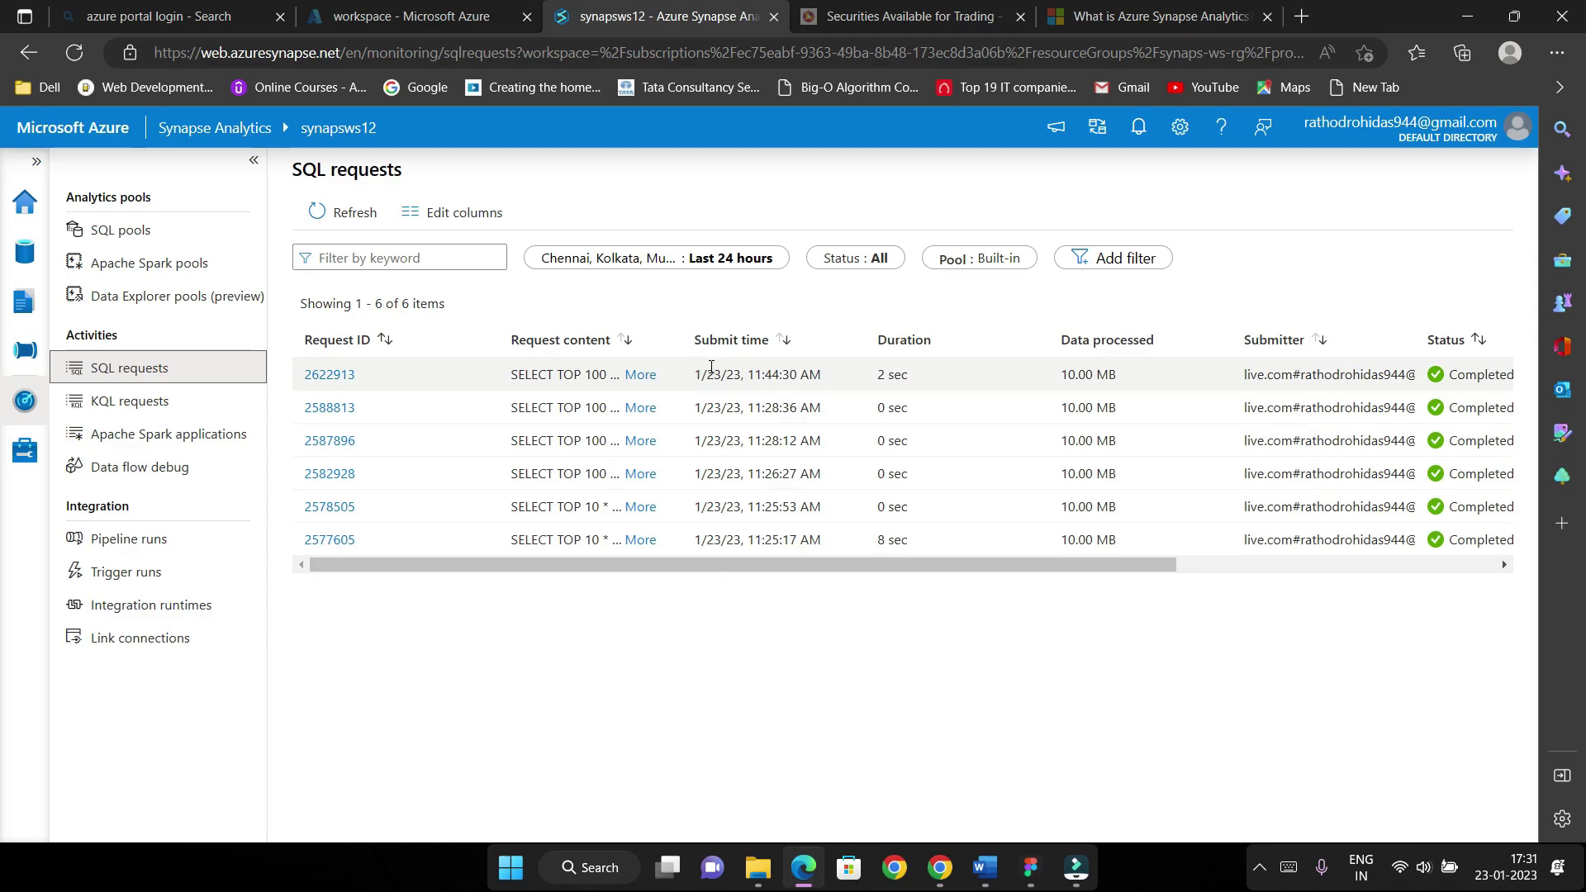
{"action": "left_click", "coordinate": [634, 376]}
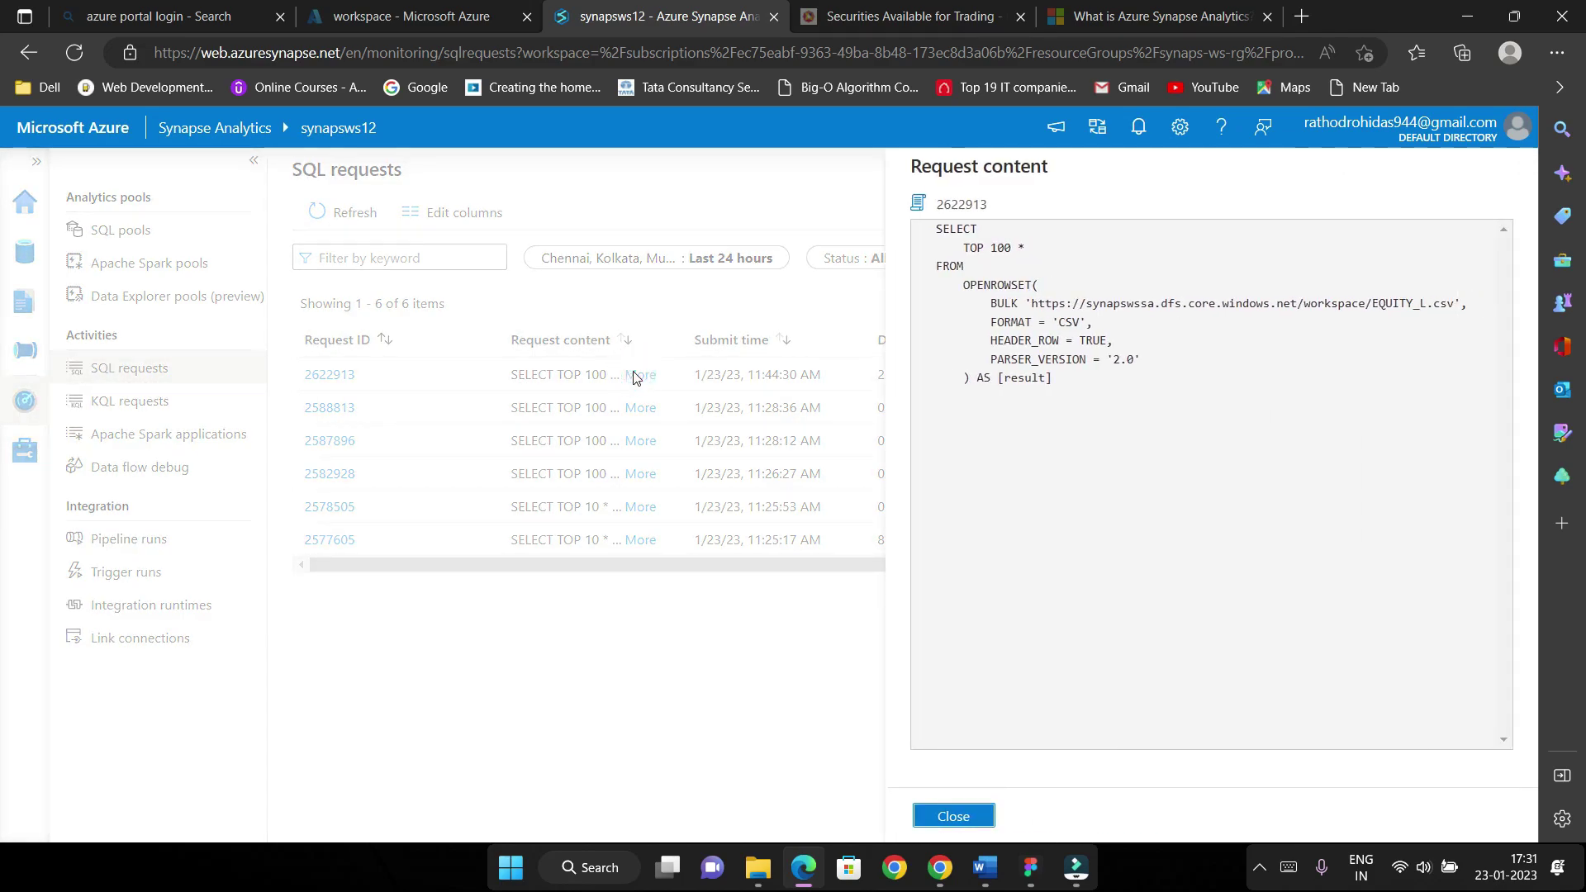
{"action": "left_click", "coordinate": [940, 260]}
{"action": "left_click", "coordinate": [974, 815]}
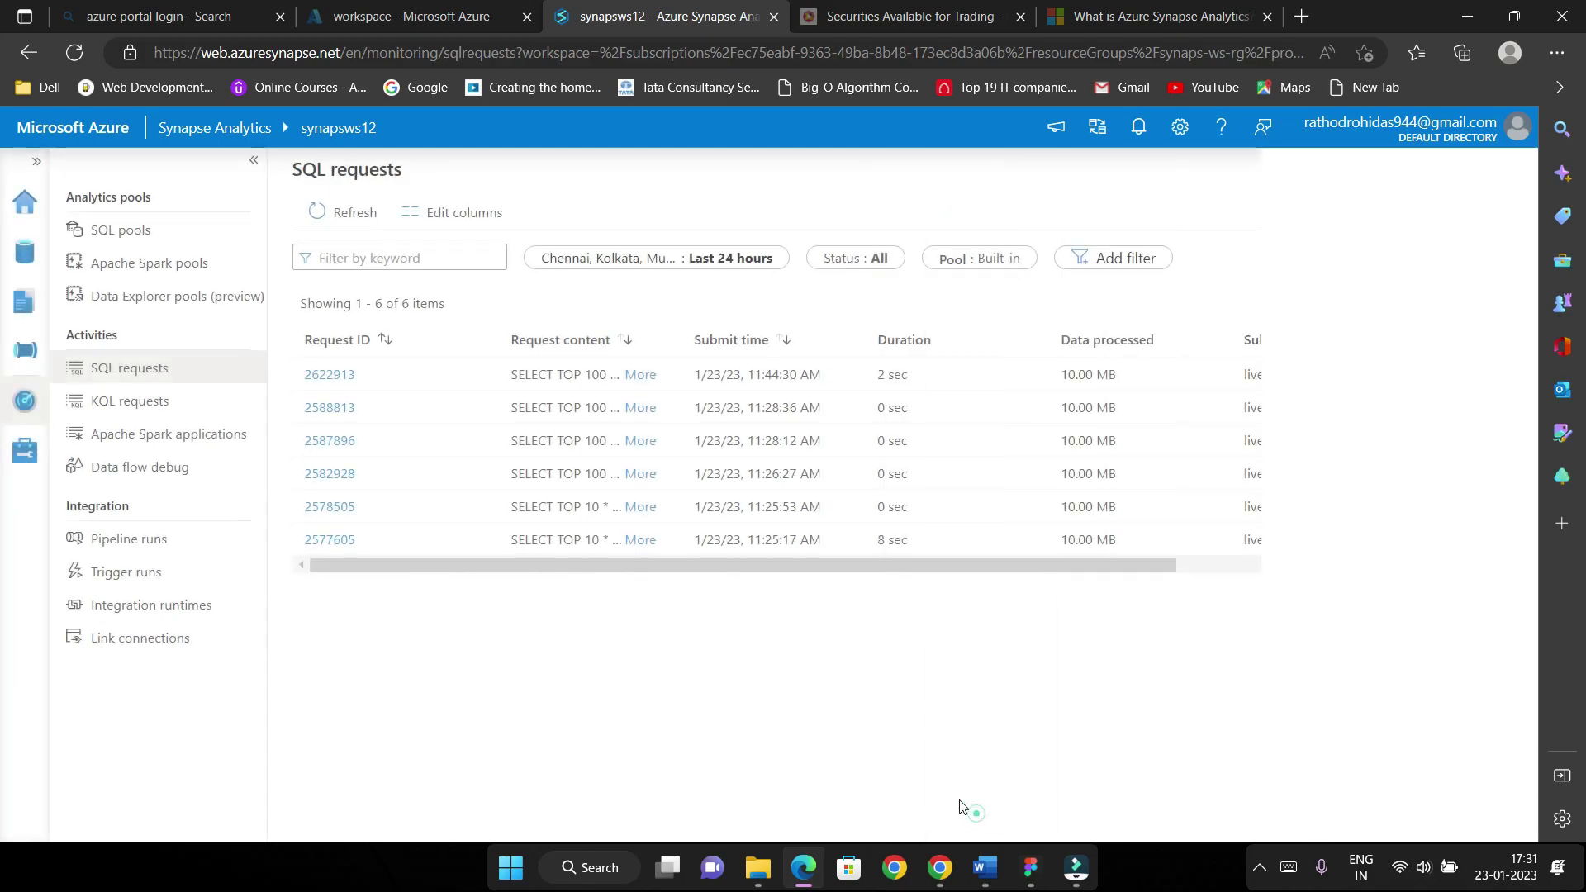
Check the monitoring pages for KQL requests, Apache Spark applications and data flow debug sessions
{"action": "left_click", "coordinate": [190, 400]}
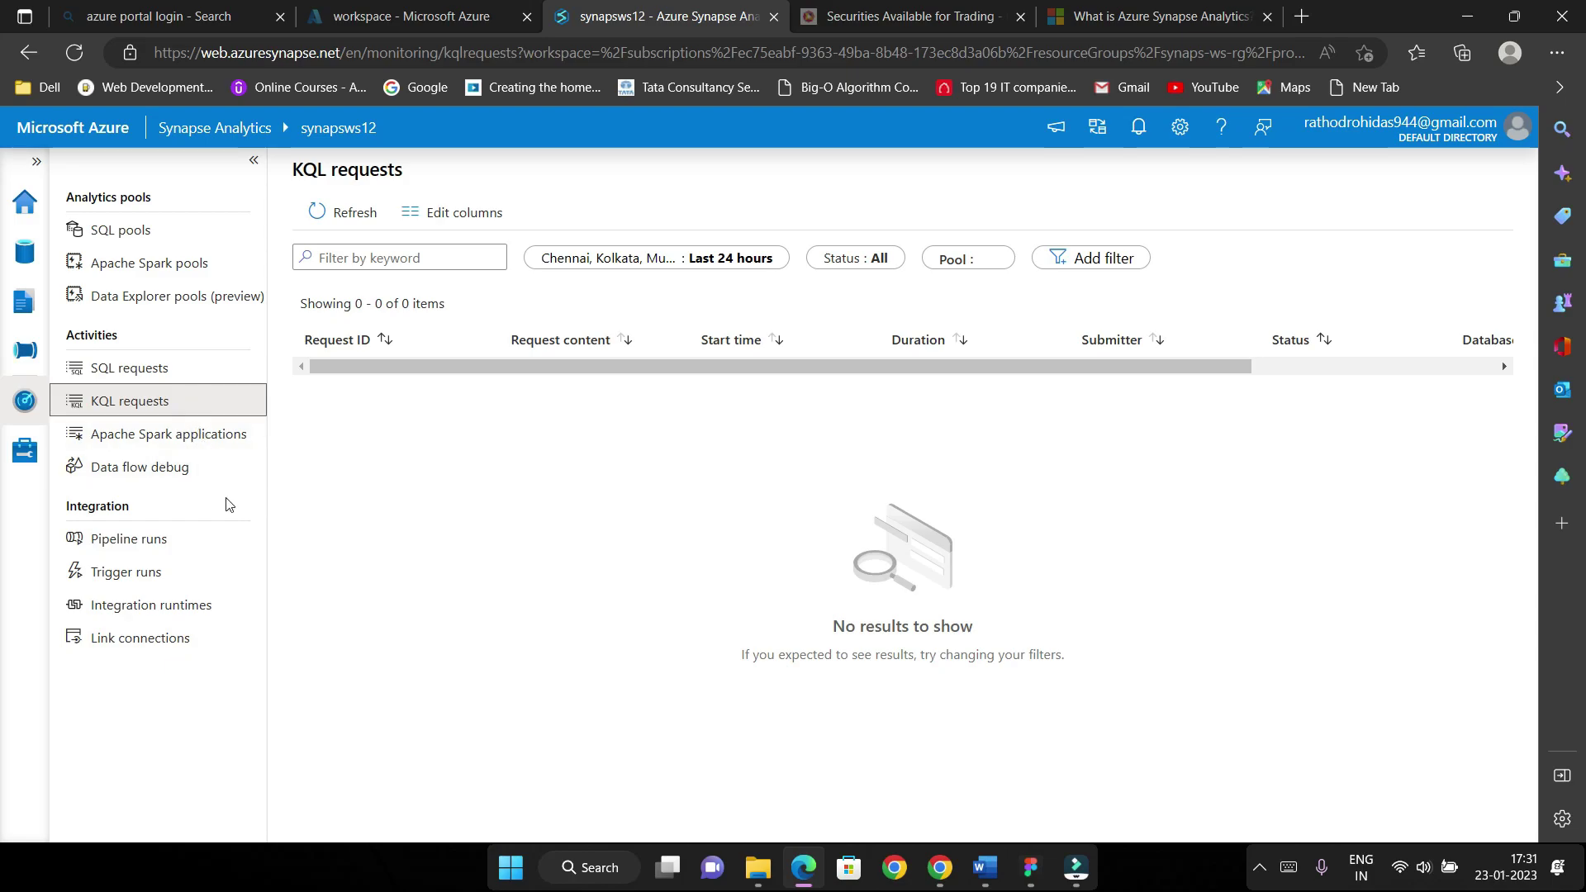
{"action": "left_click", "coordinate": [214, 455]}
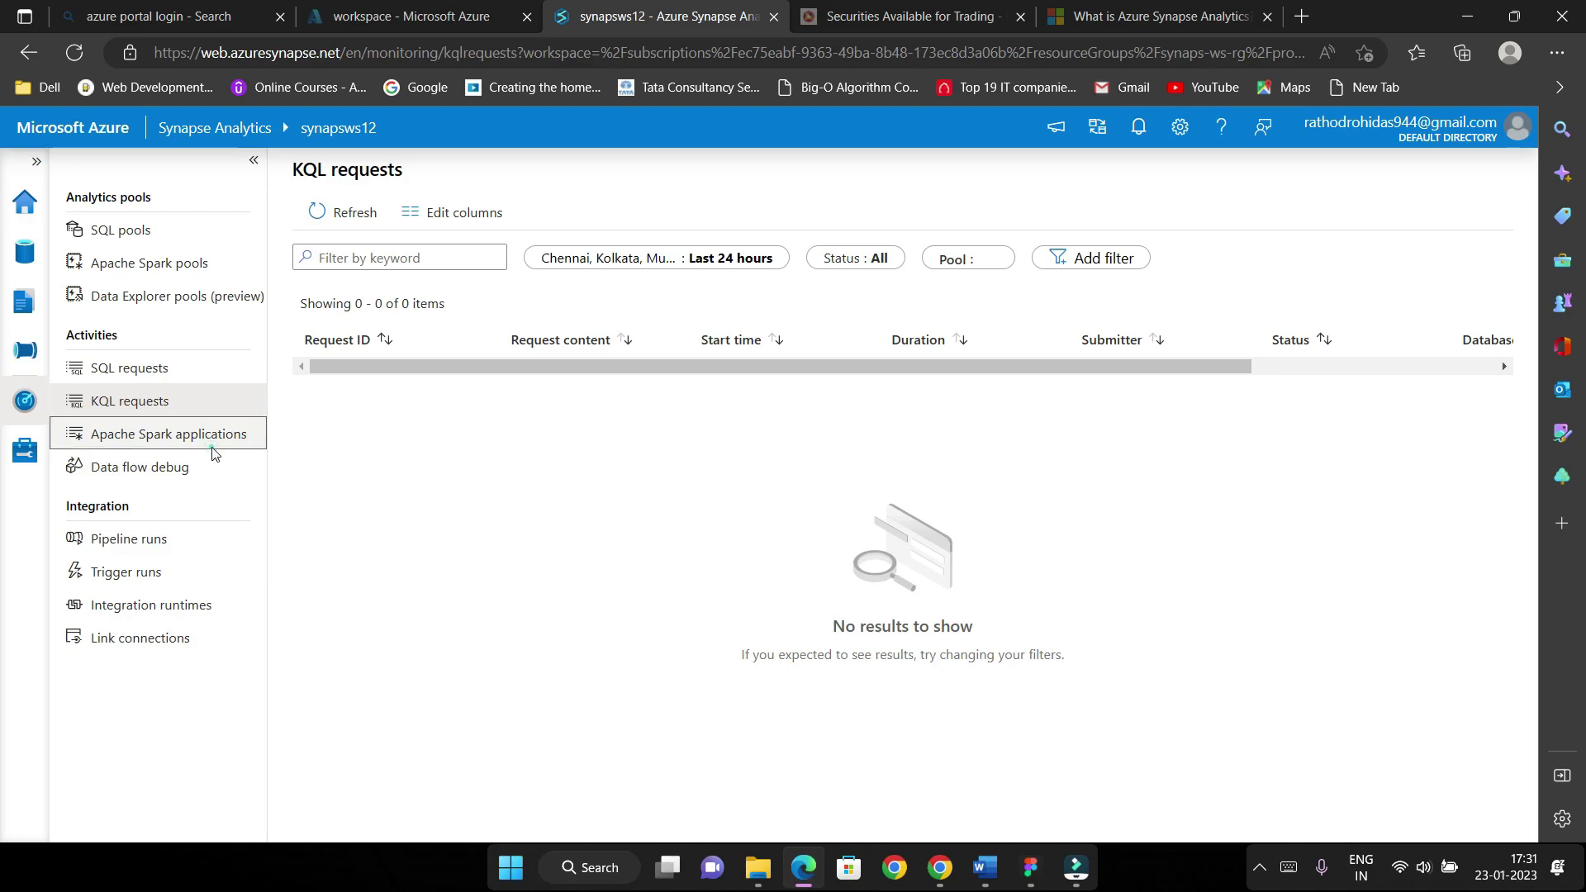
{"action": "left_click", "coordinate": [210, 467]}
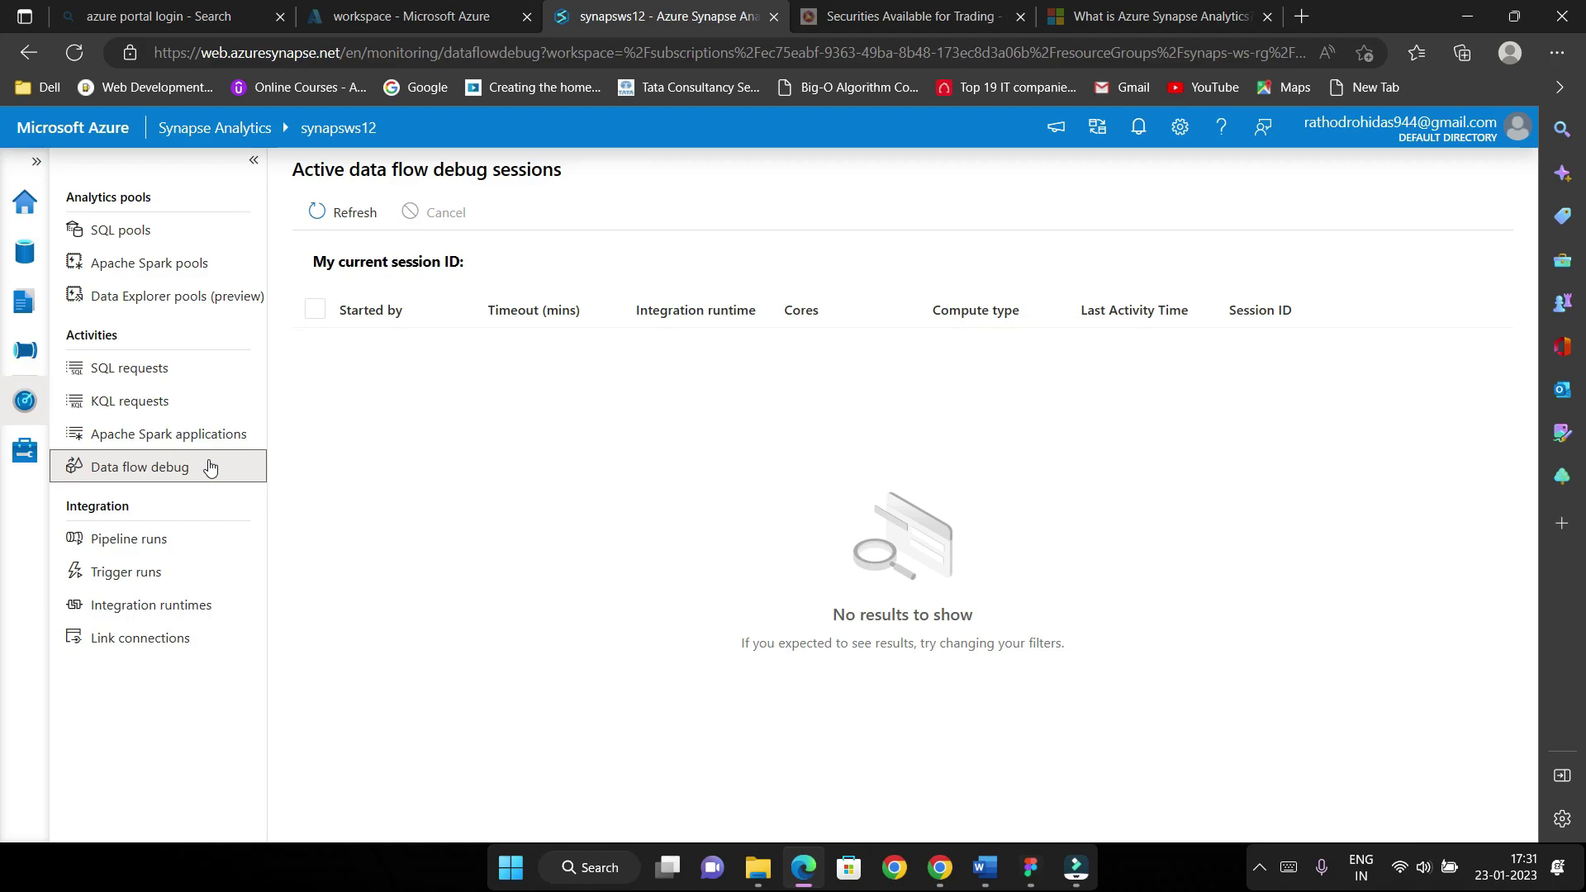
Look through the monitored pipeline runs, trigger runs, integration runtimes and link connections
{"action": "left_click", "coordinate": [225, 549]}
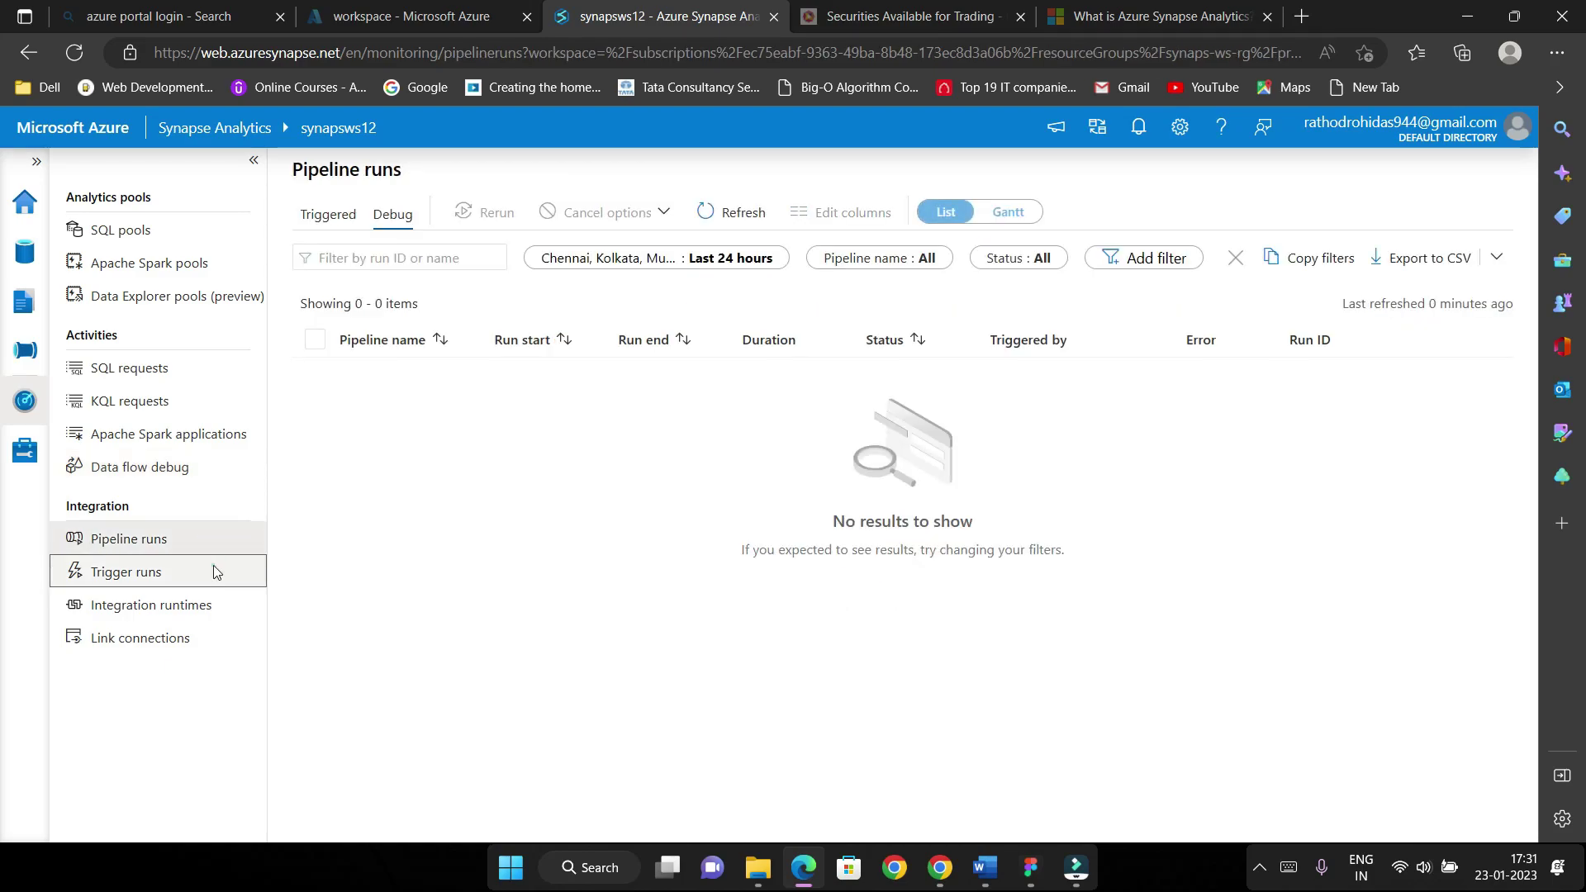
{"action": "left_click", "coordinate": [213, 568]}
{"action": "left_click", "coordinate": [214, 603]}
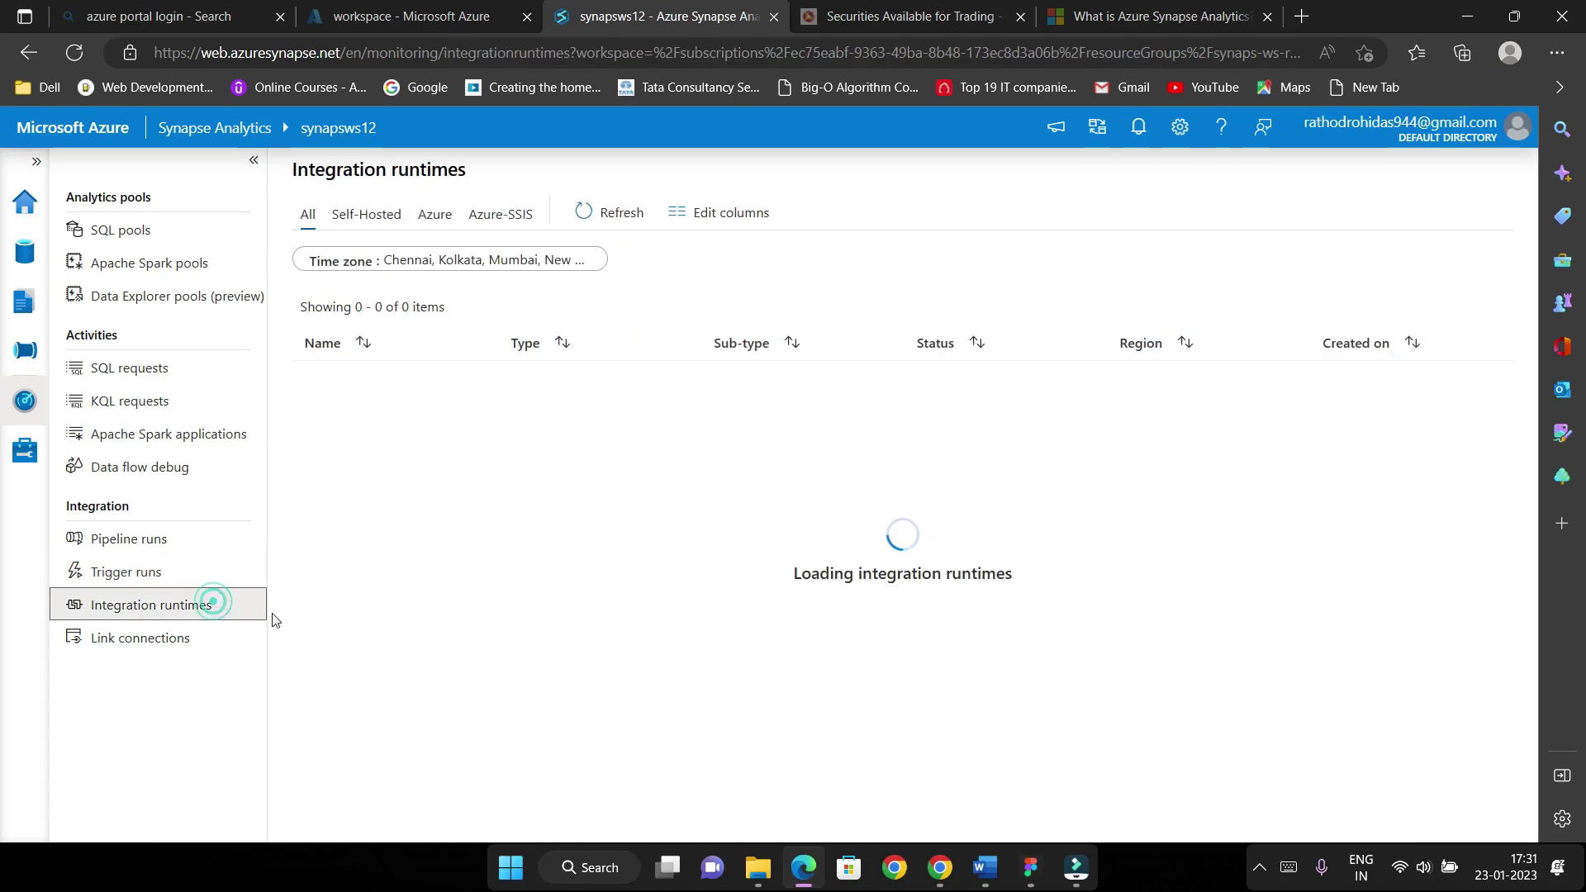
{"action": "left_click", "coordinate": [232, 642]}
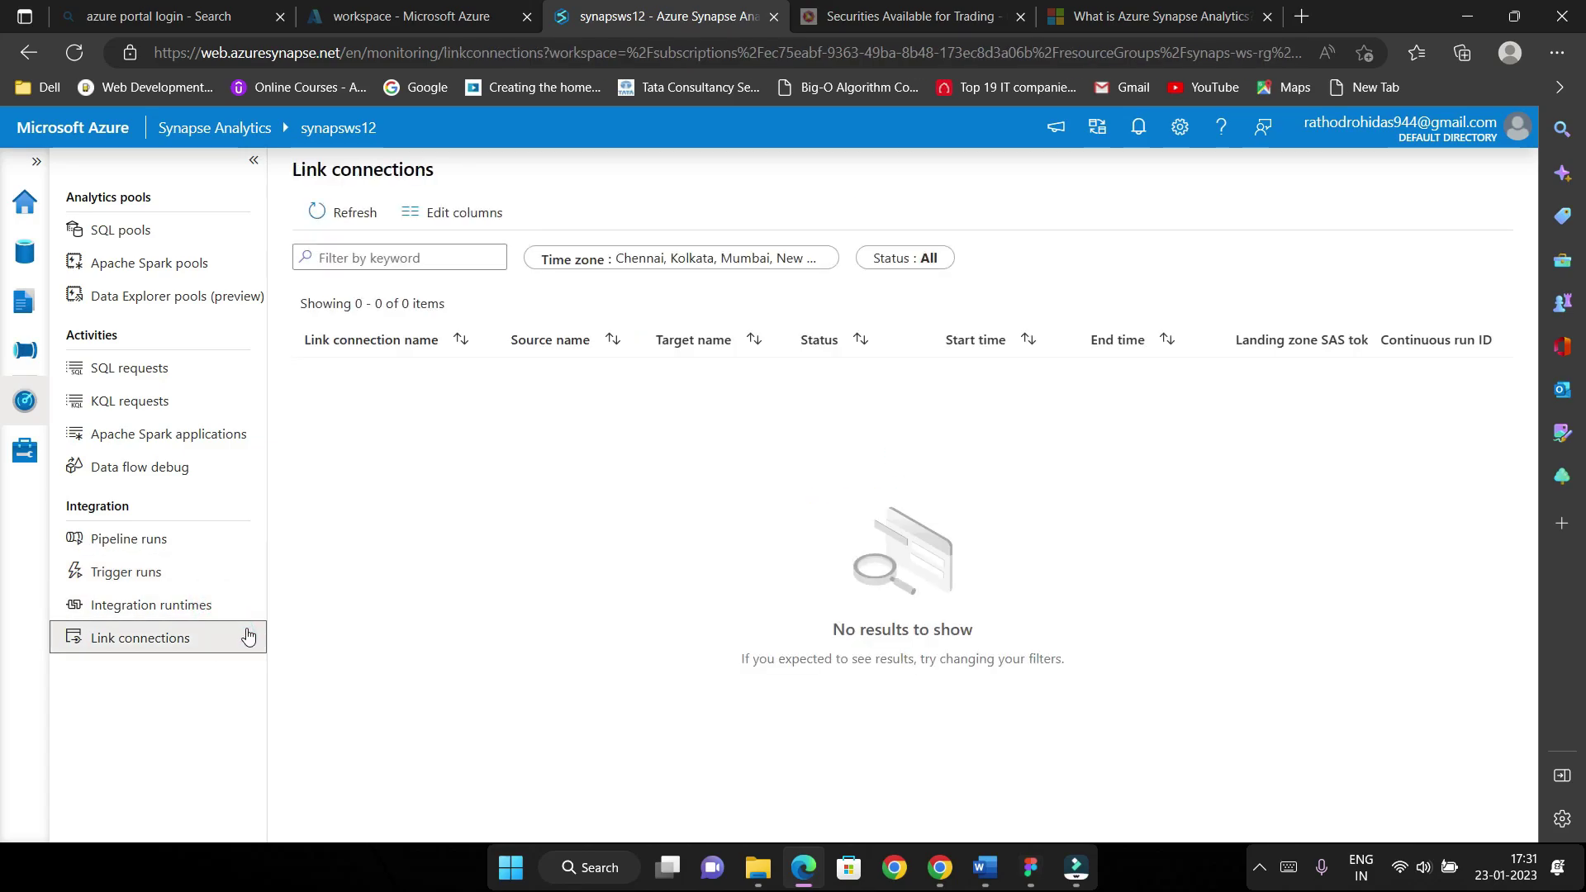
Return to the pipeline runs and compare the triggered and debug views, ending on the triggered runs
{"action": "left_click", "coordinate": [246, 542]}
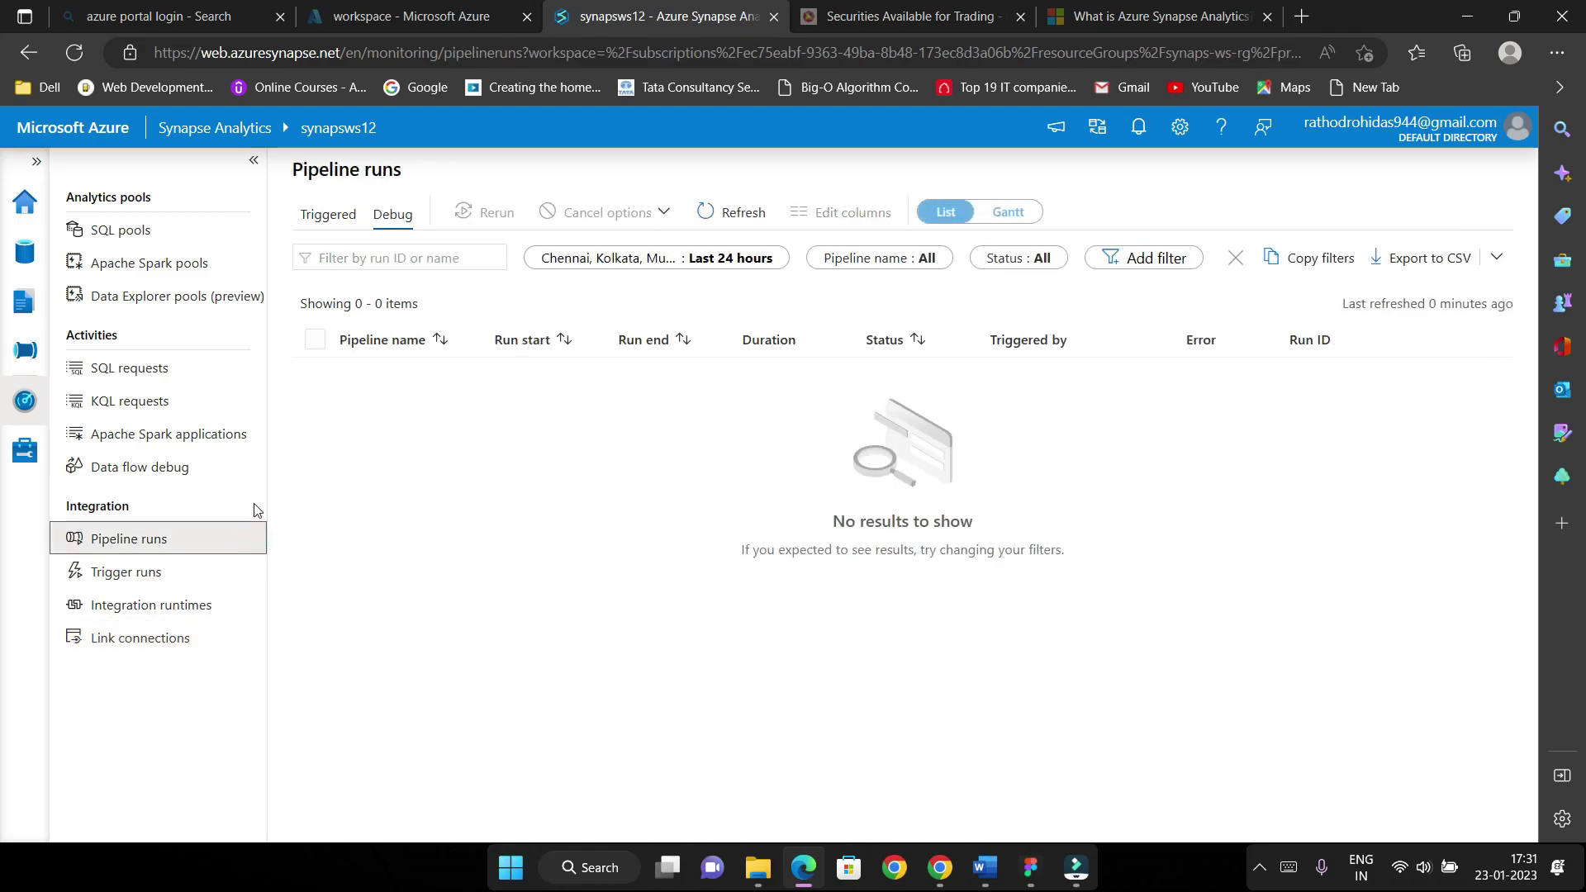
{"action": "left_click", "coordinate": [317, 223]}
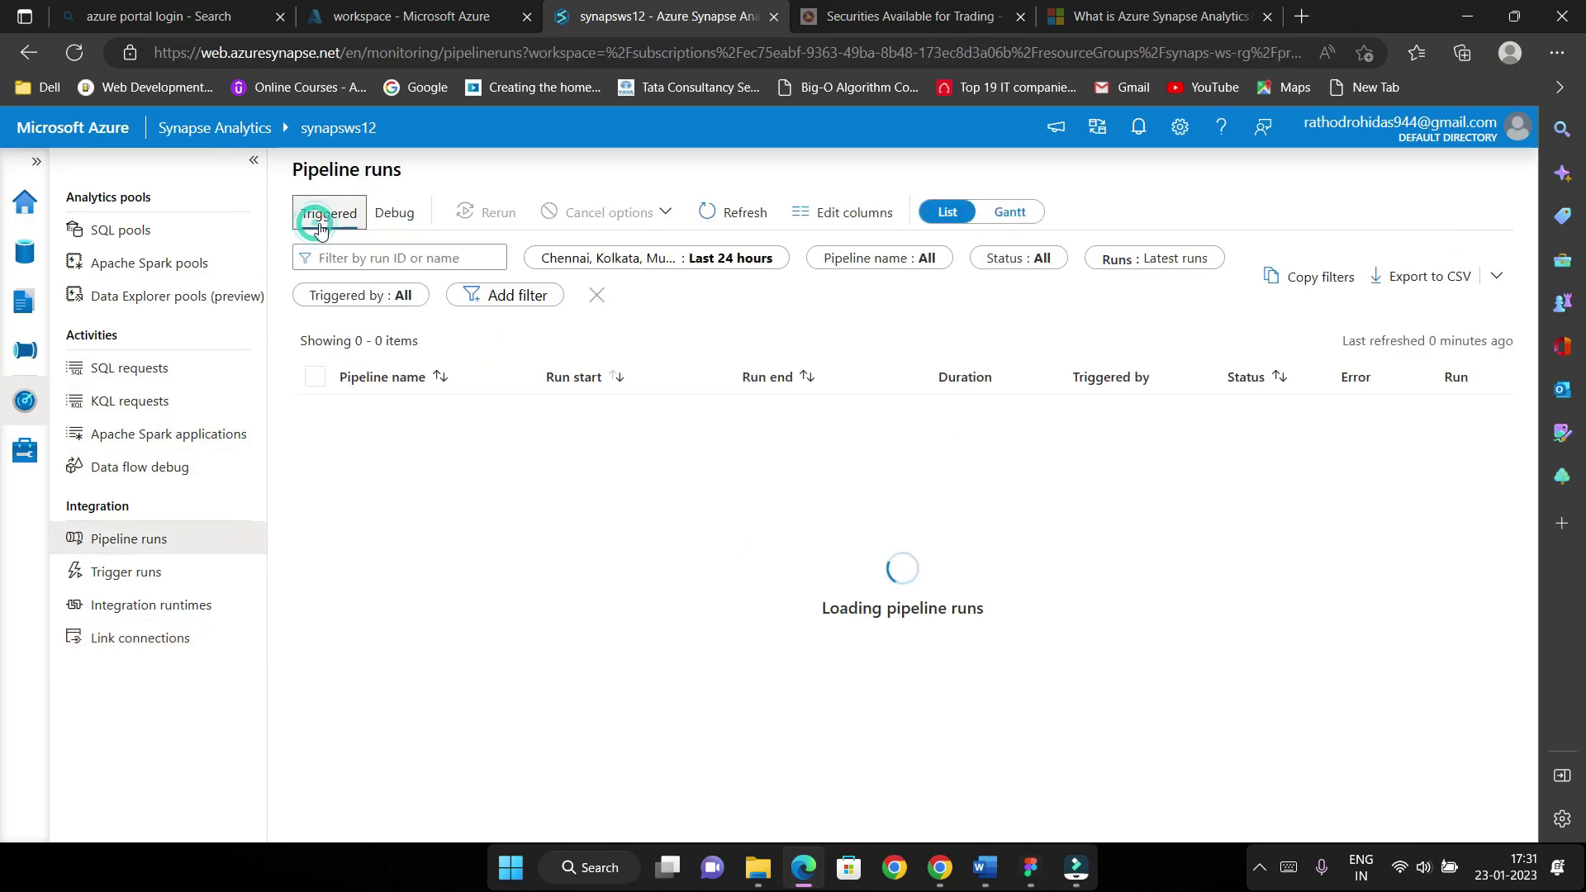
{"action": "left_click", "coordinate": [372, 216]}
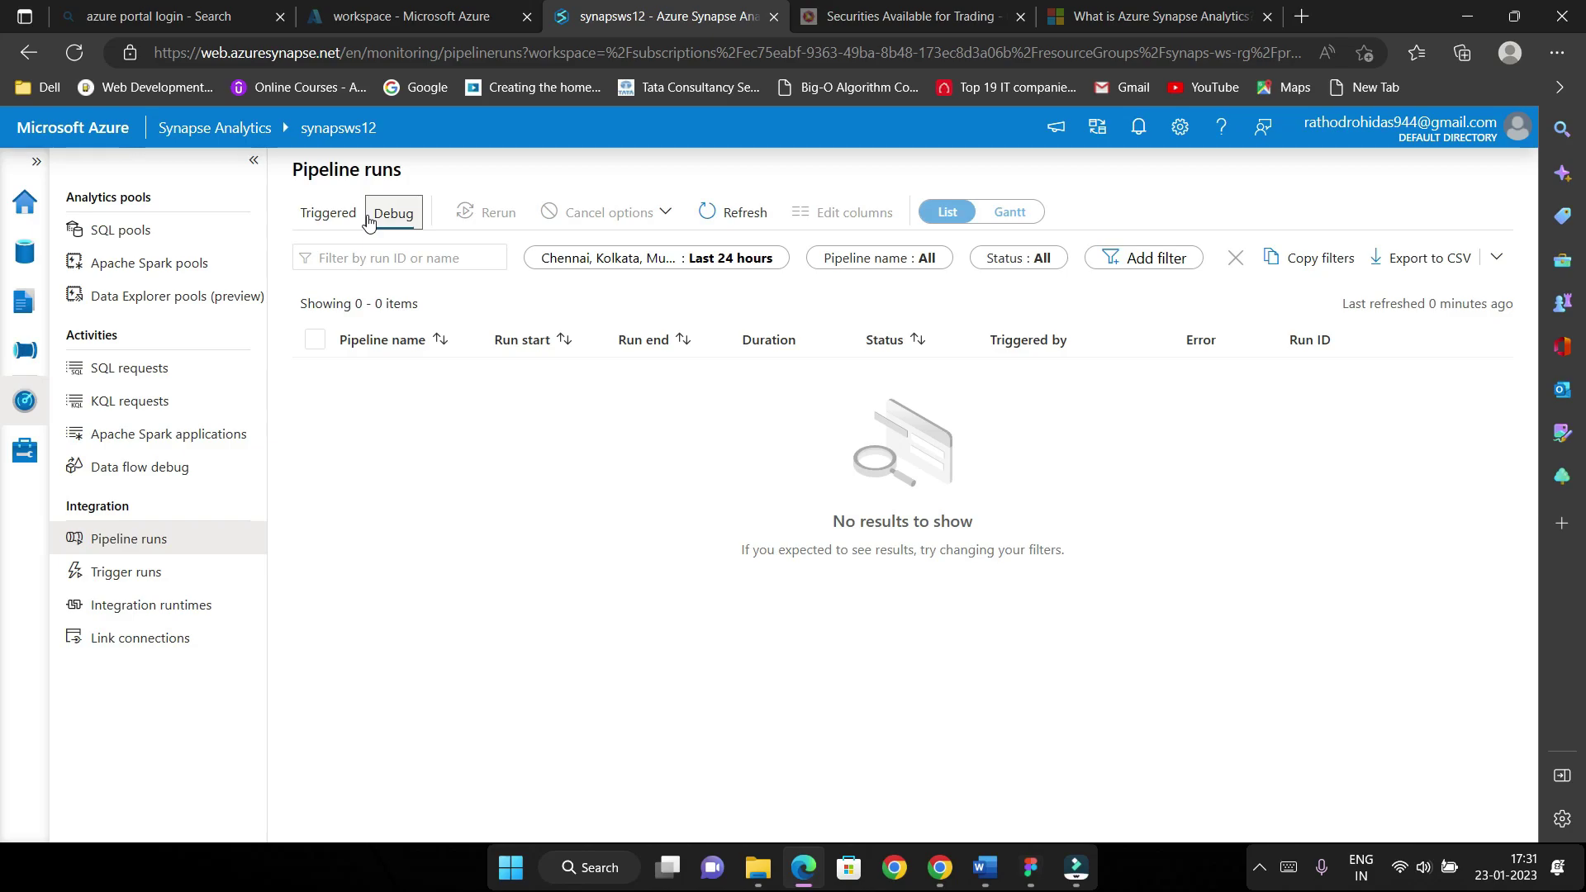
{"action": "left_click", "coordinate": [340, 218]}
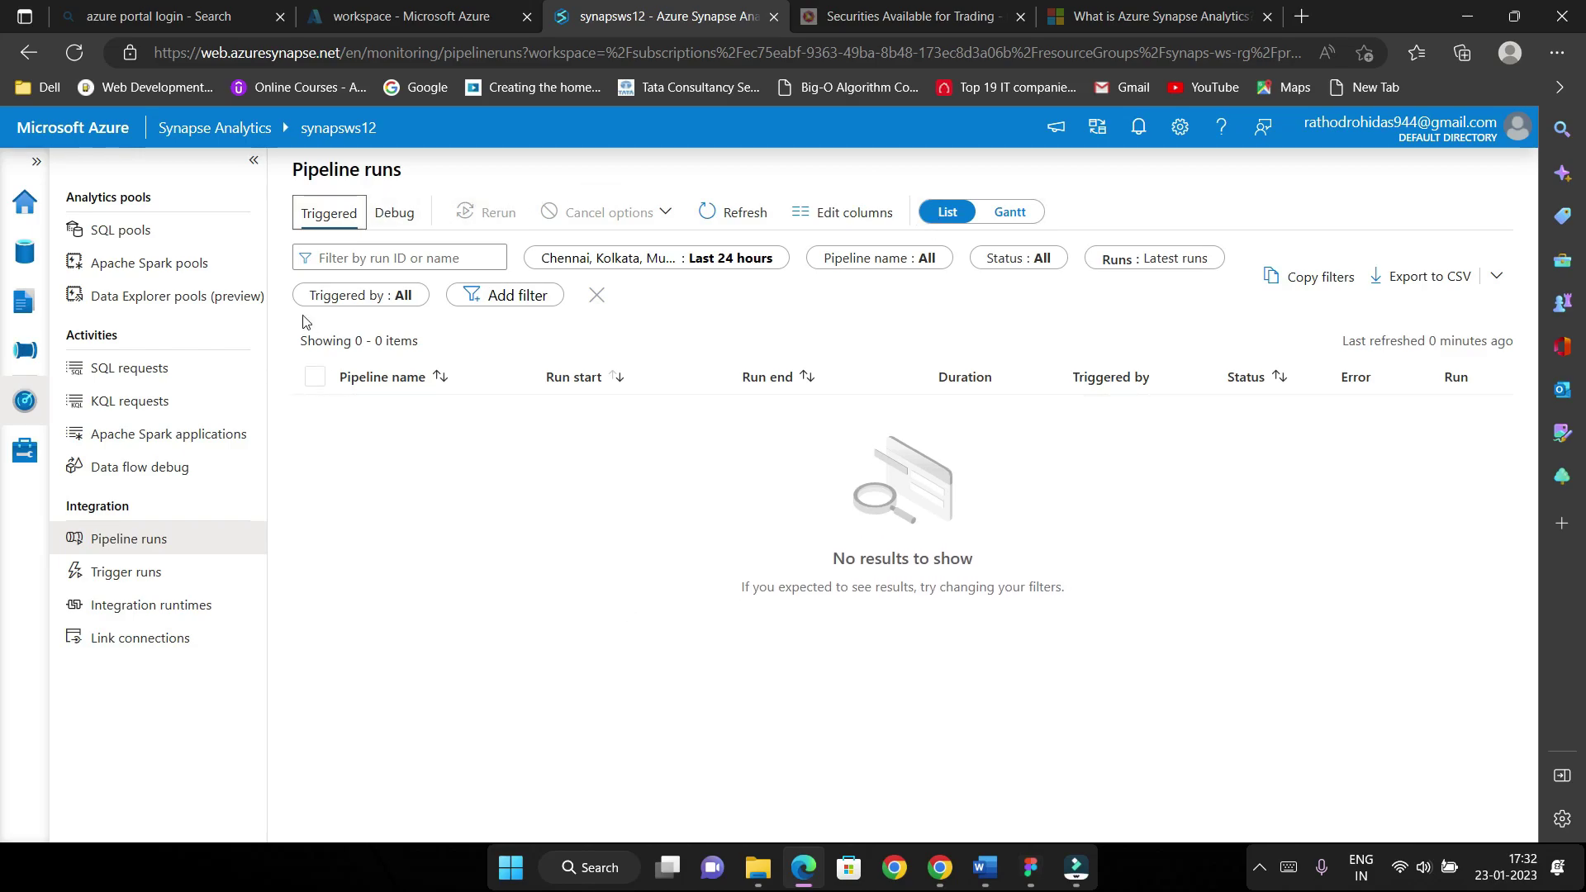
Open the workspace management area and show its linked services
{"action": "left_click", "coordinate": [25, 450]}
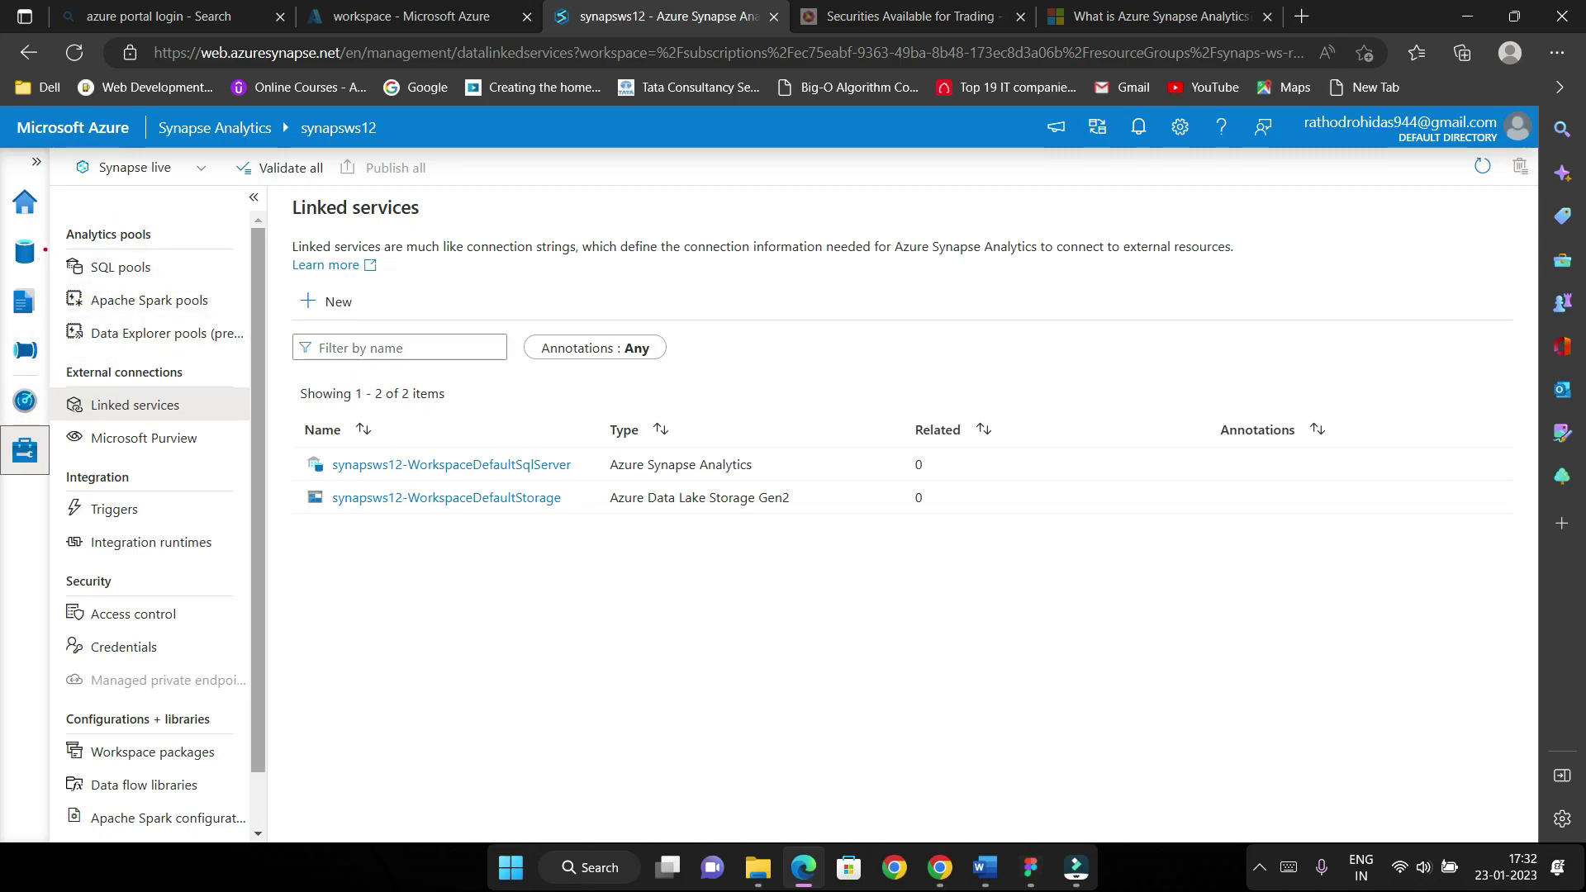
{"action": "mouse_move", "coordinate": [58, 238]}
{"action": "left_mouse_down"}
{"action": "mouse_move", "coordinate": [192, 372]}
{"action": "mouse_move", "coordinate": [251, 364]}
{"action": "left_mouse_up"}
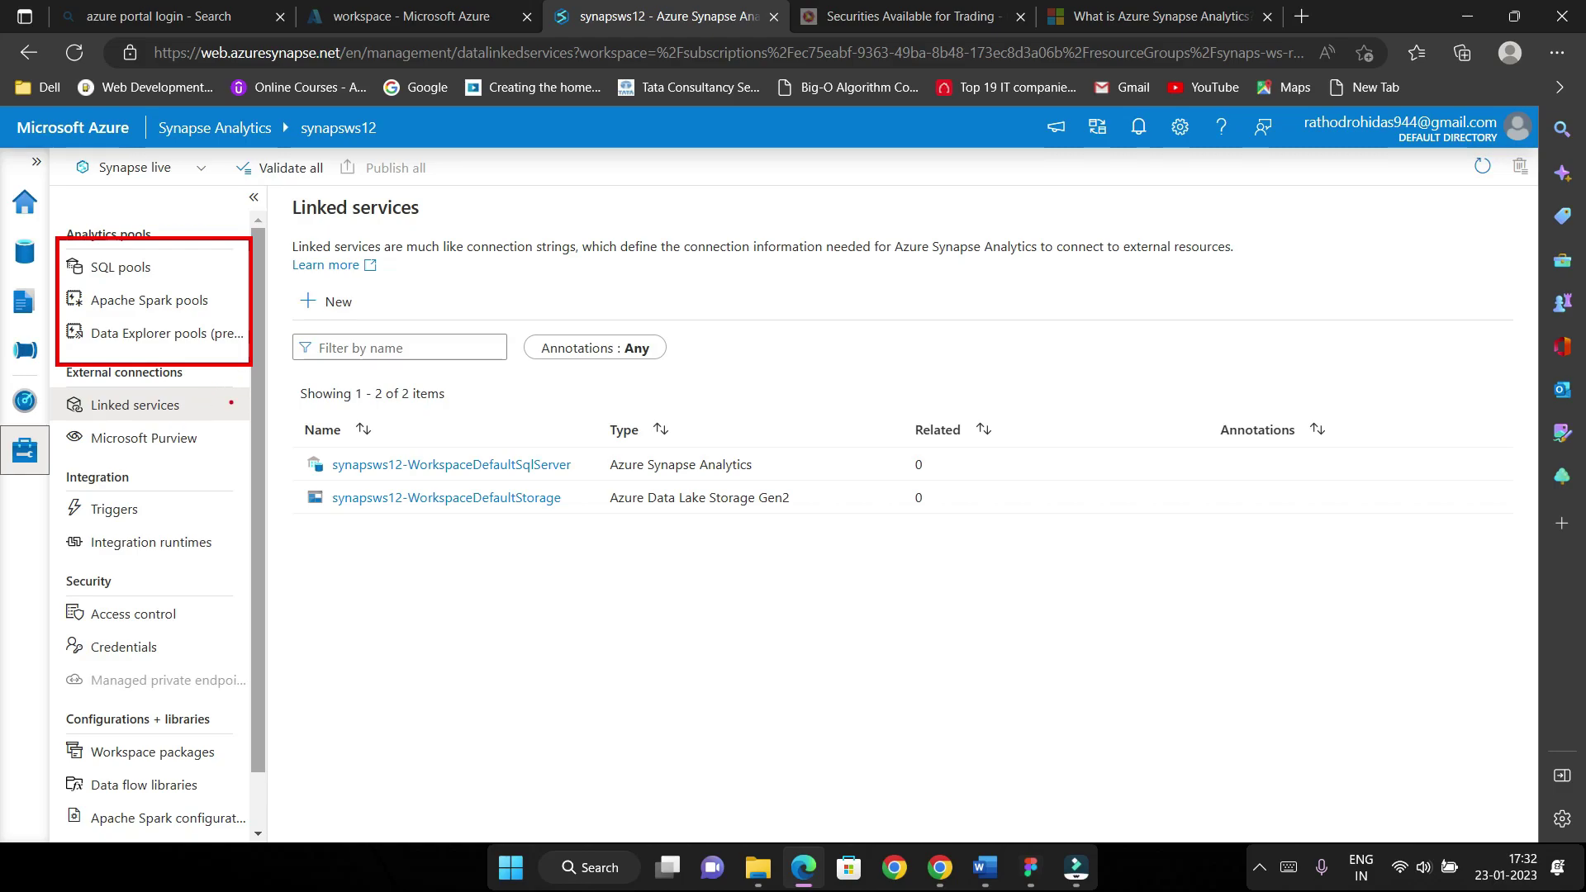
{"action": "left_click_drag", "start_coordinate": [232, 403], "coordinate": [342, 382]}
{"action": "key", "text": "Escape"}
{"action": "left_click", "coordinate": [176, 408]}
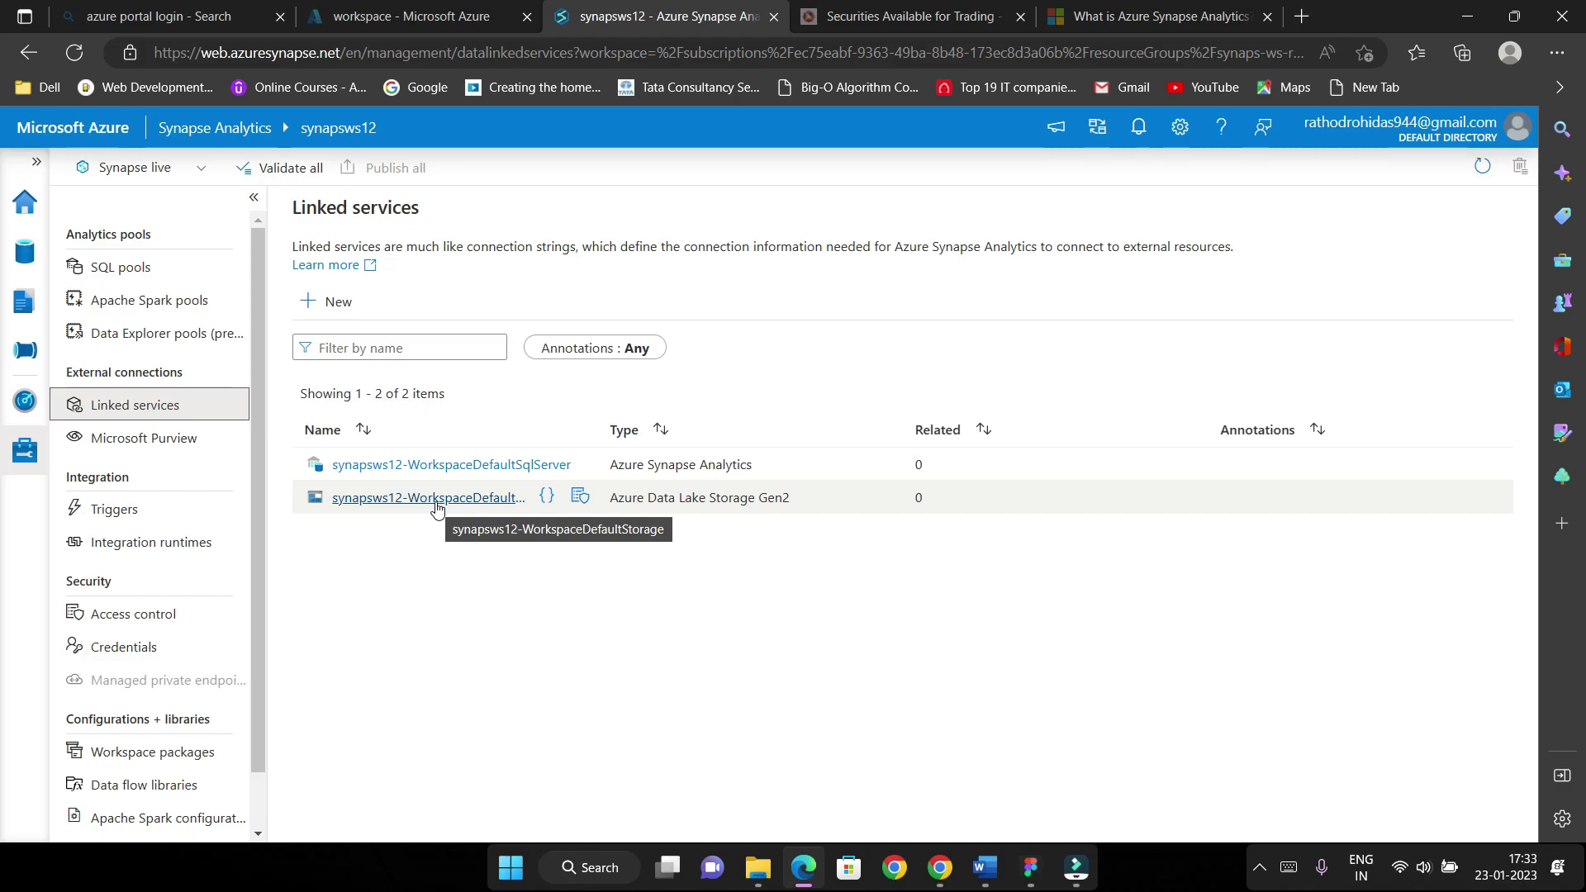
Inspect the connection settings and JSON code of the synapsws12-WorkspaceDefaultStorage linked service, closing each view without changes
{"action": "left_click", "coordinate": [494, 501]}
{"action": "scroll", "coordinate": [1074, 413], "scroll_direction": "down", "scroll_amount": 3}
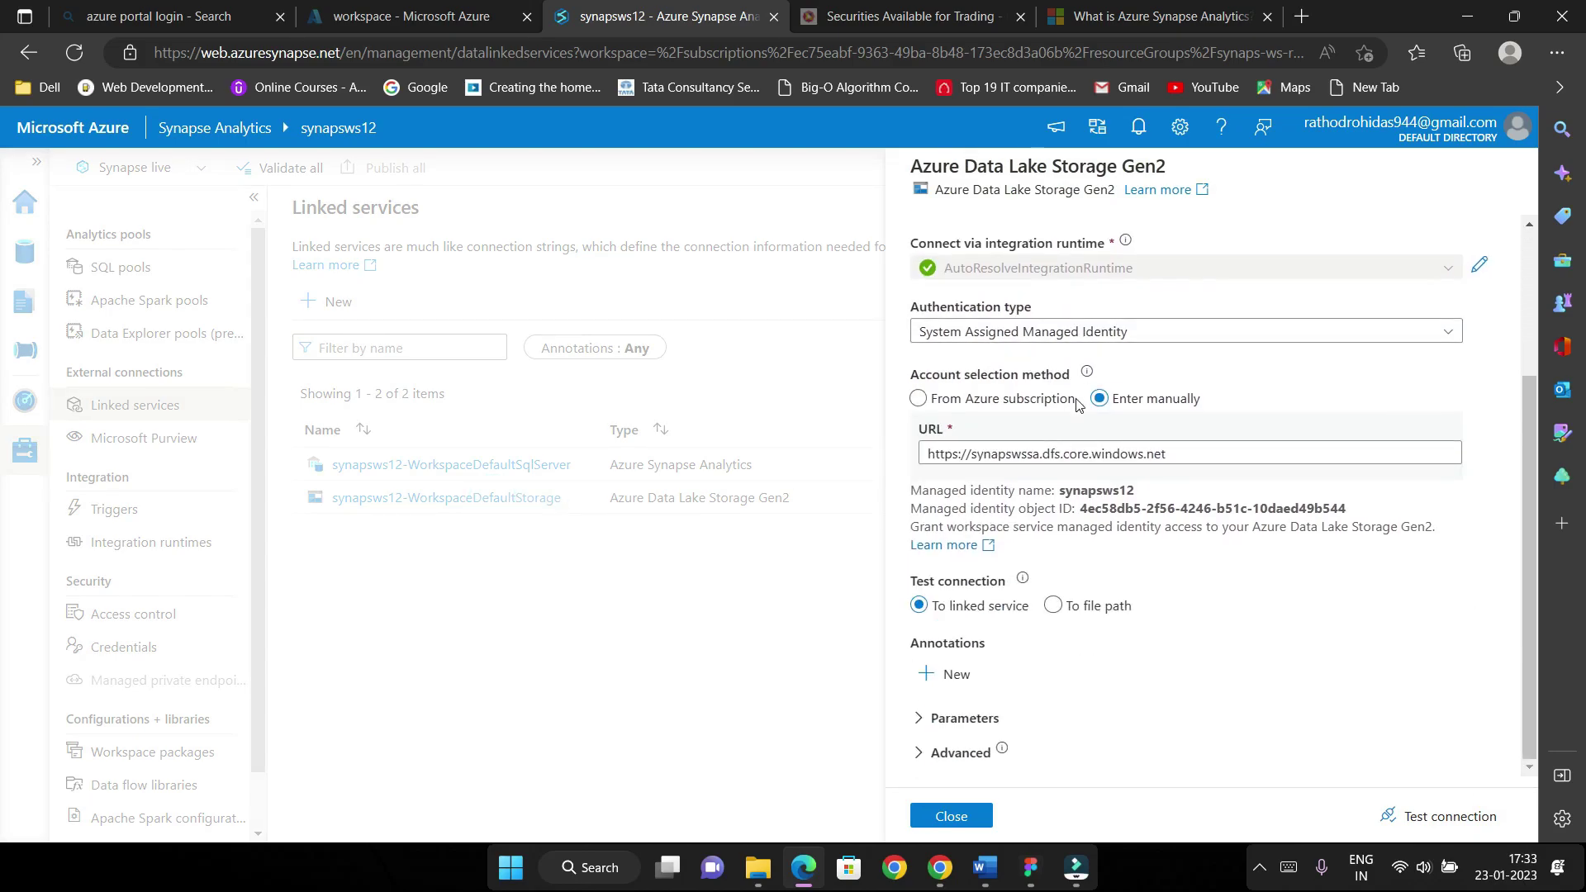
{"action": "scroll", "coordinate": [1074, 490], "scroll_direction": "up", "scroll_amount": 3}
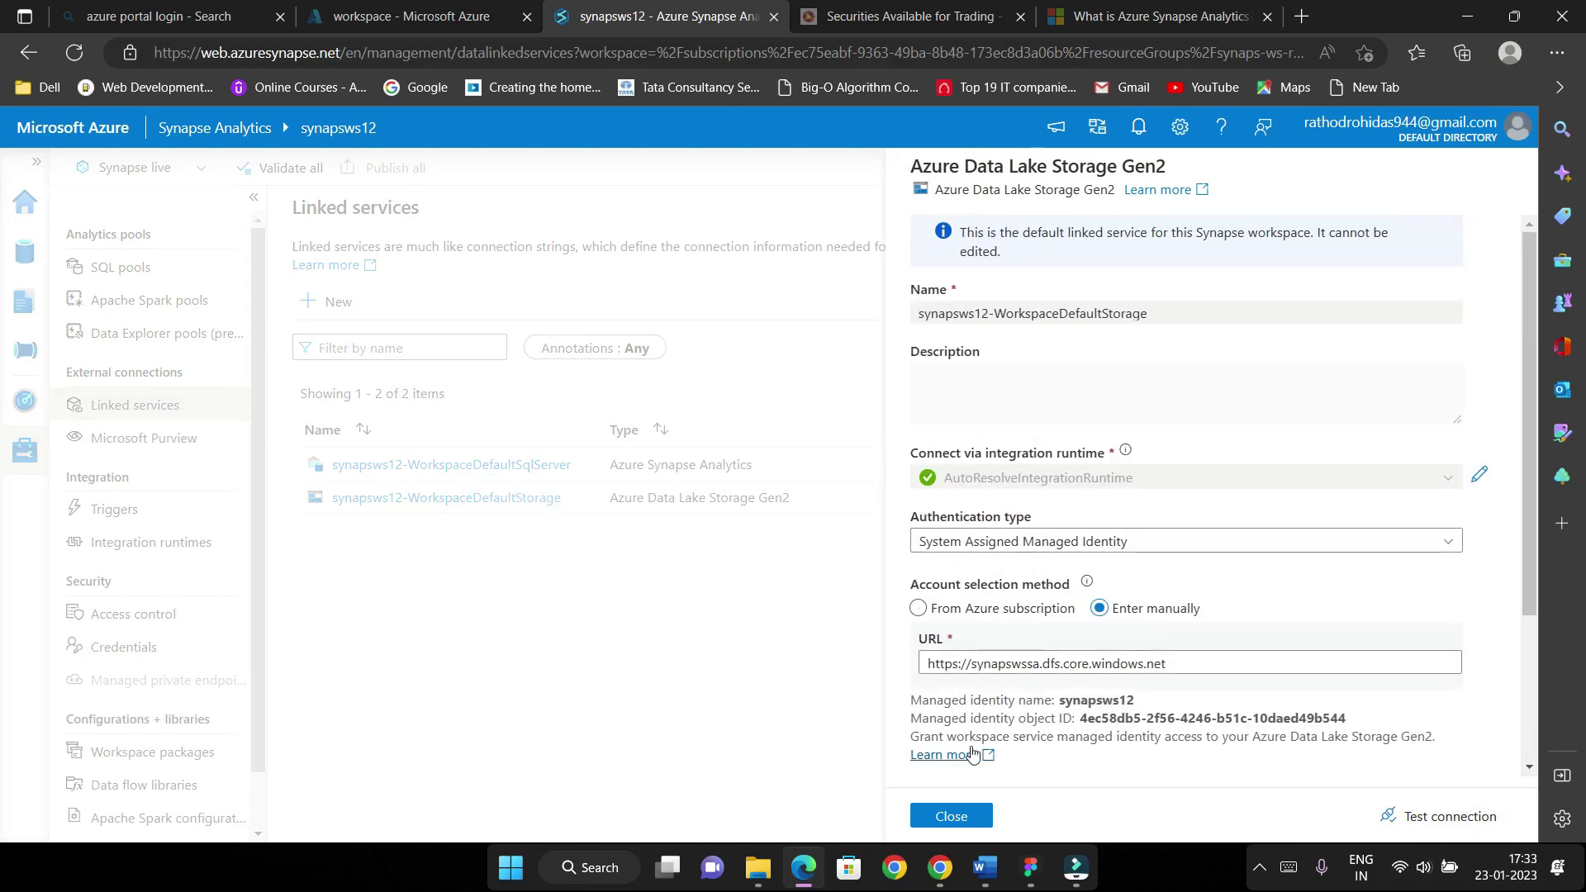
{"action": "left_click", "coordinate": [942, 811]}
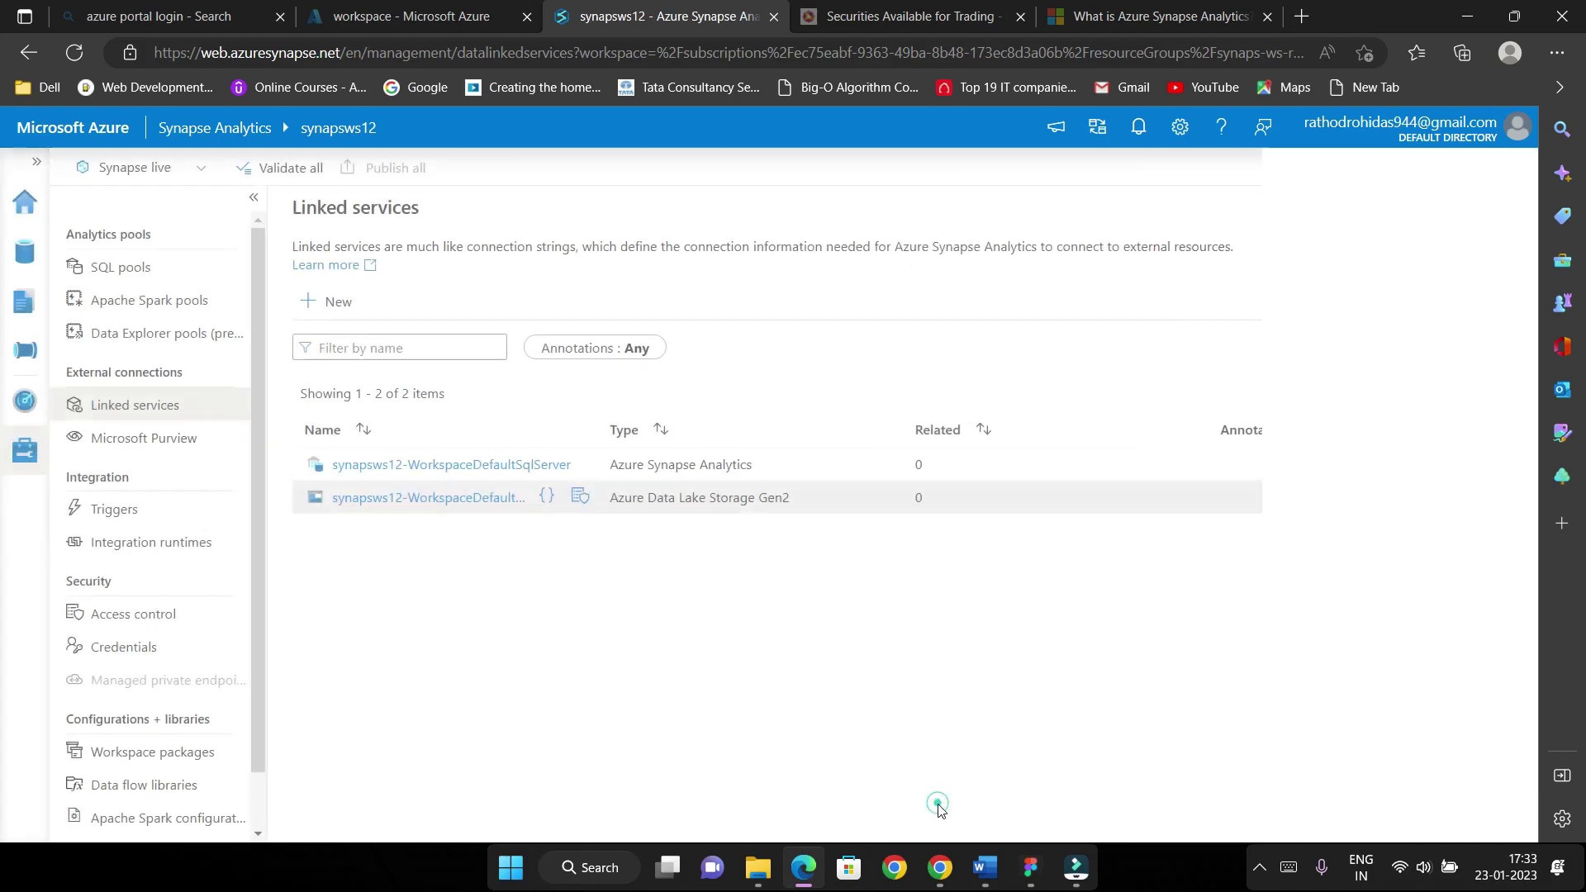
{"action": "left_click", "coordinate": [546, 495]}
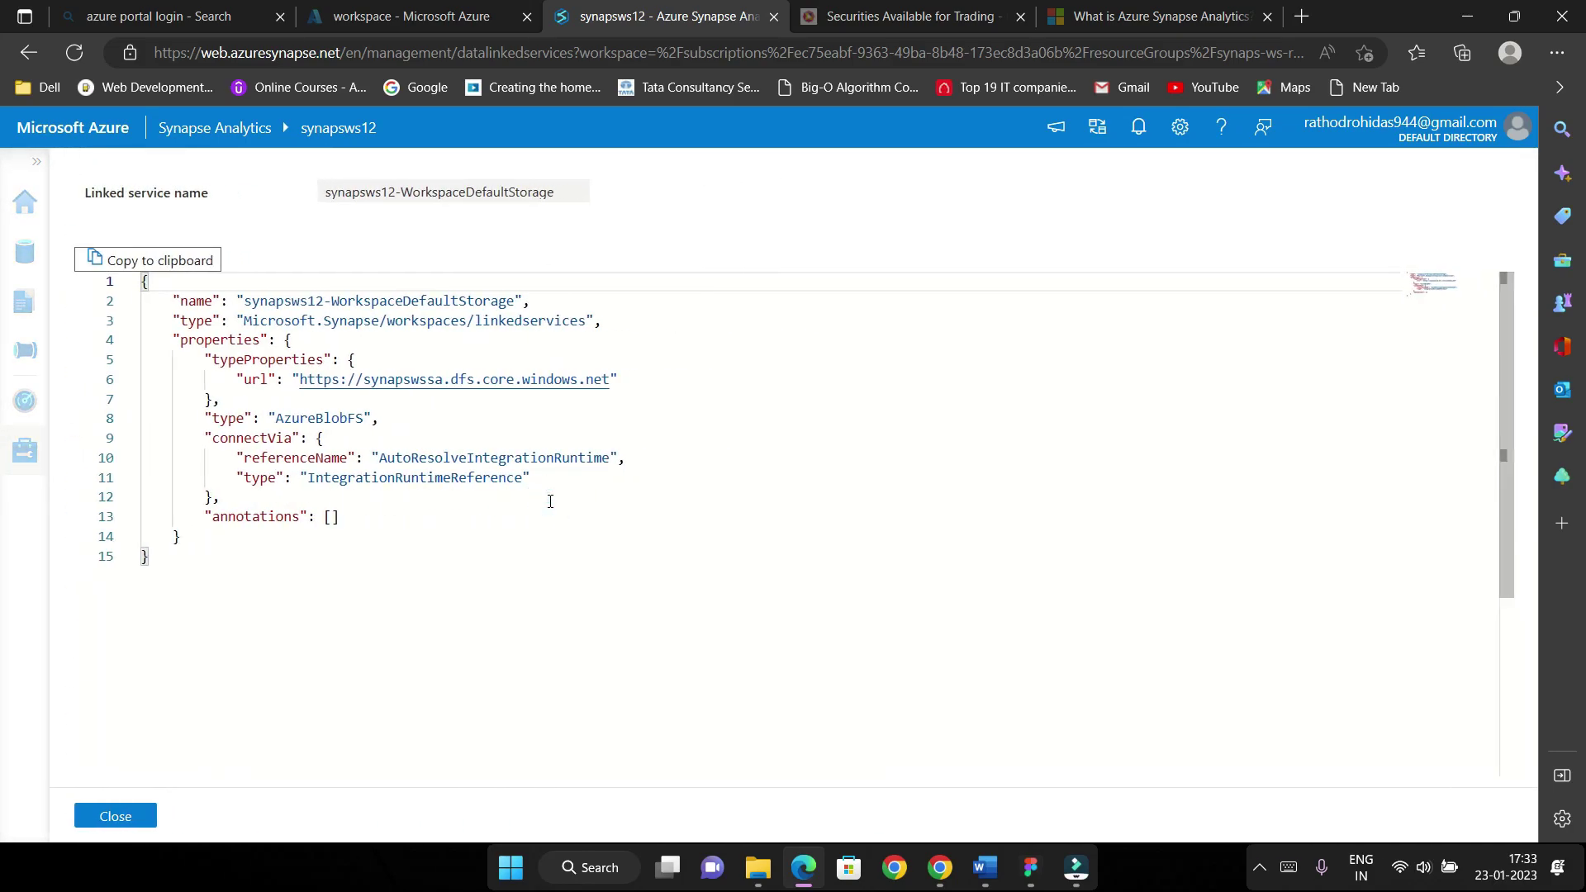
{"action": "left_click", "coordinate": [92, 822]}
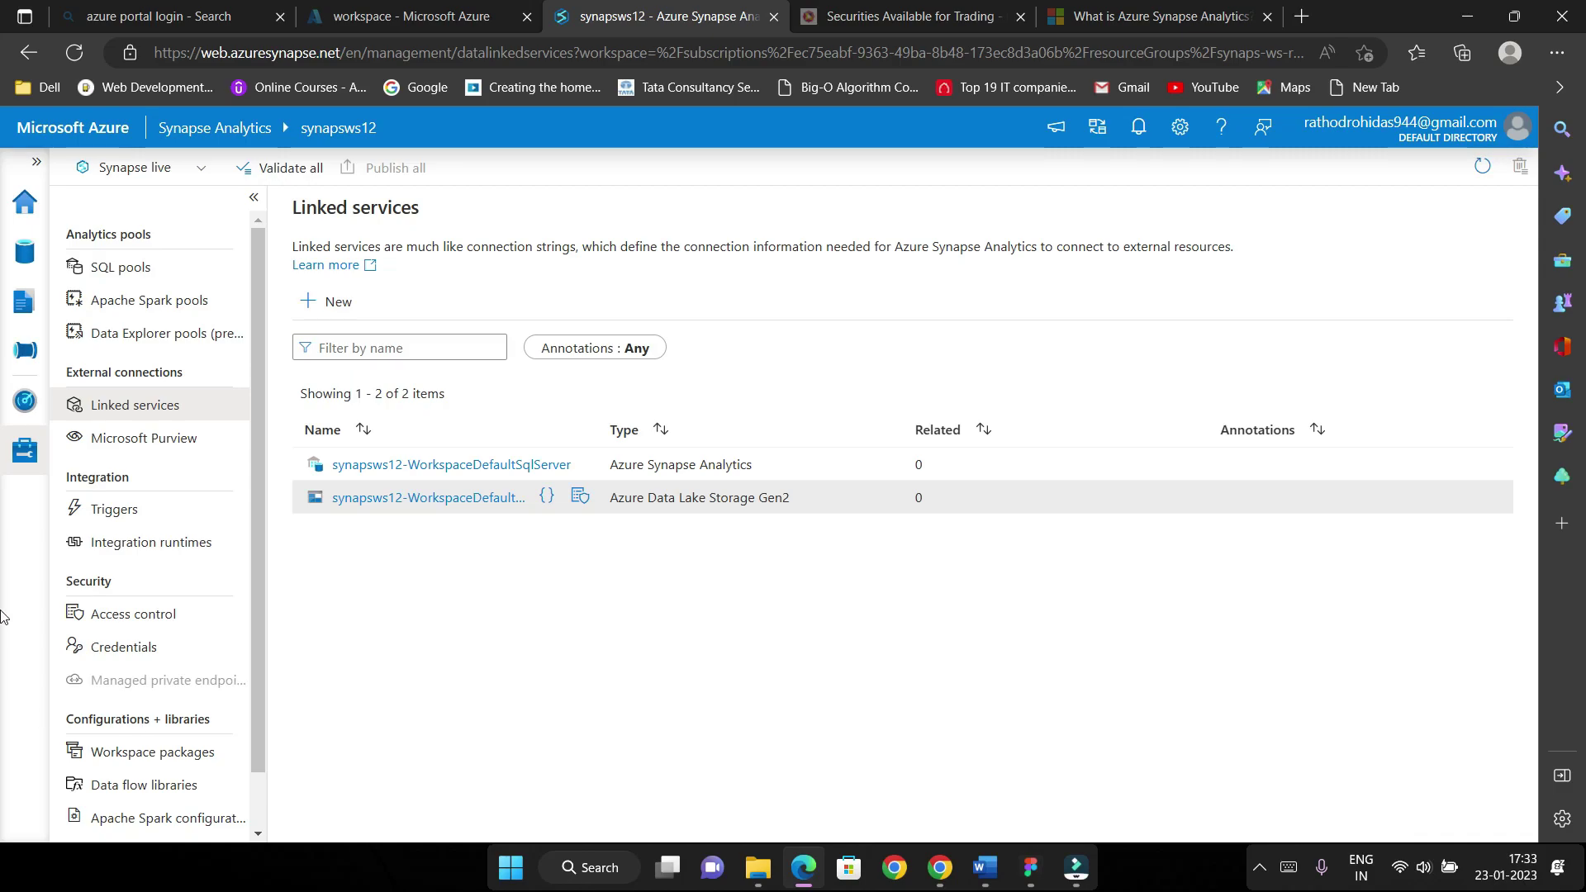
Review the workspace's triggers and integration runtimes, and view the setup types offered for a new integration runtime without creating one
{"action": "left_click", "coordinate": [166, 523]}
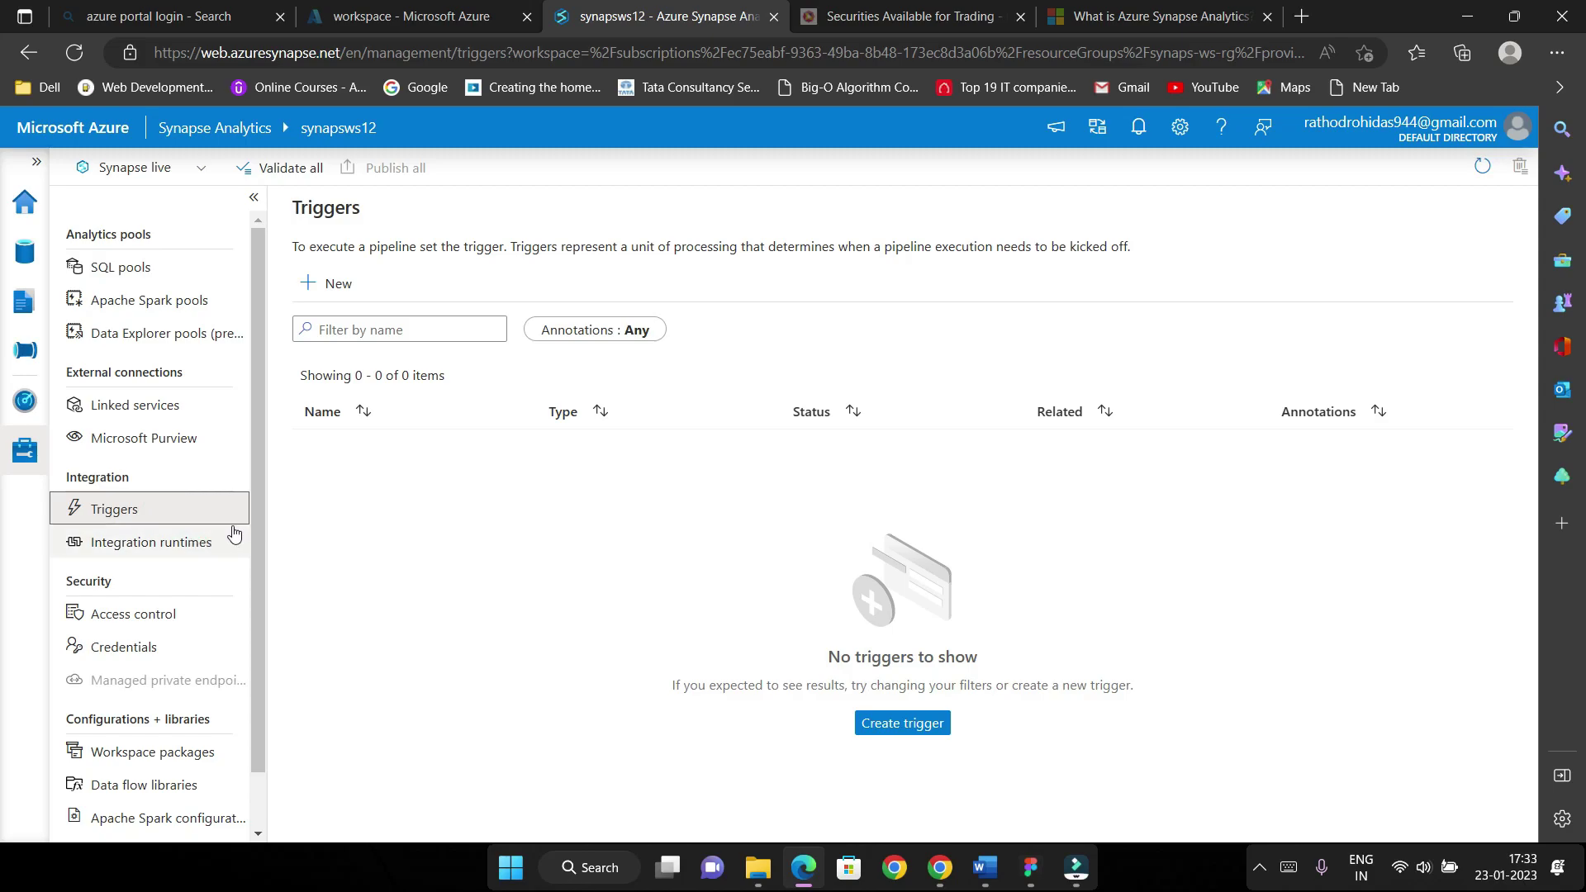
{"action": "left_click", "coordinate": [201, 545]}
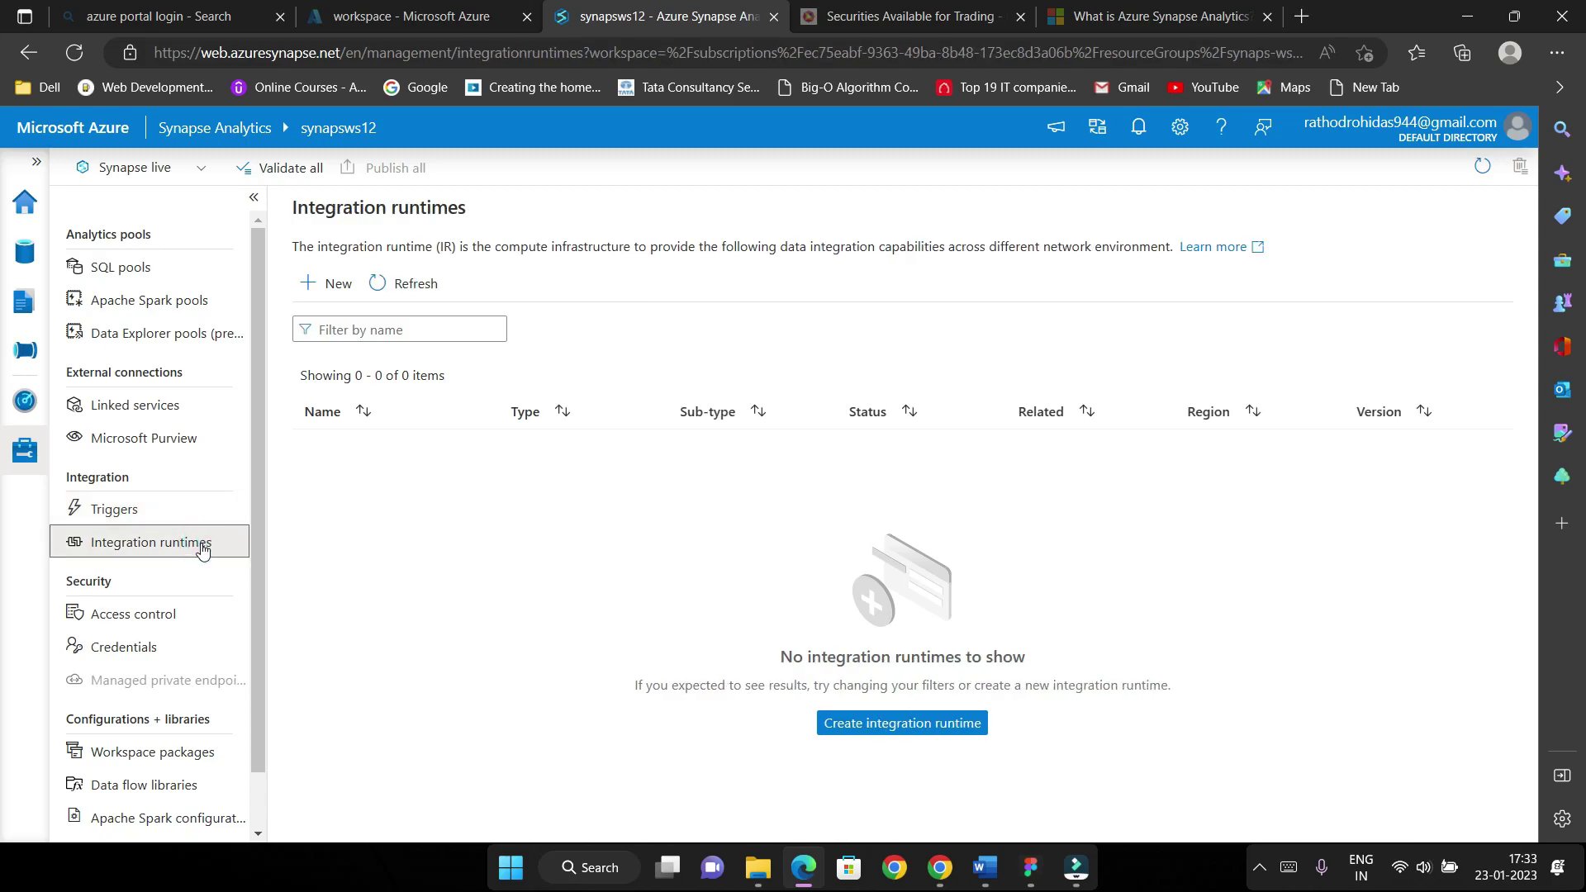
{"action": "mouse_move", "coordinate": [383, 461]}
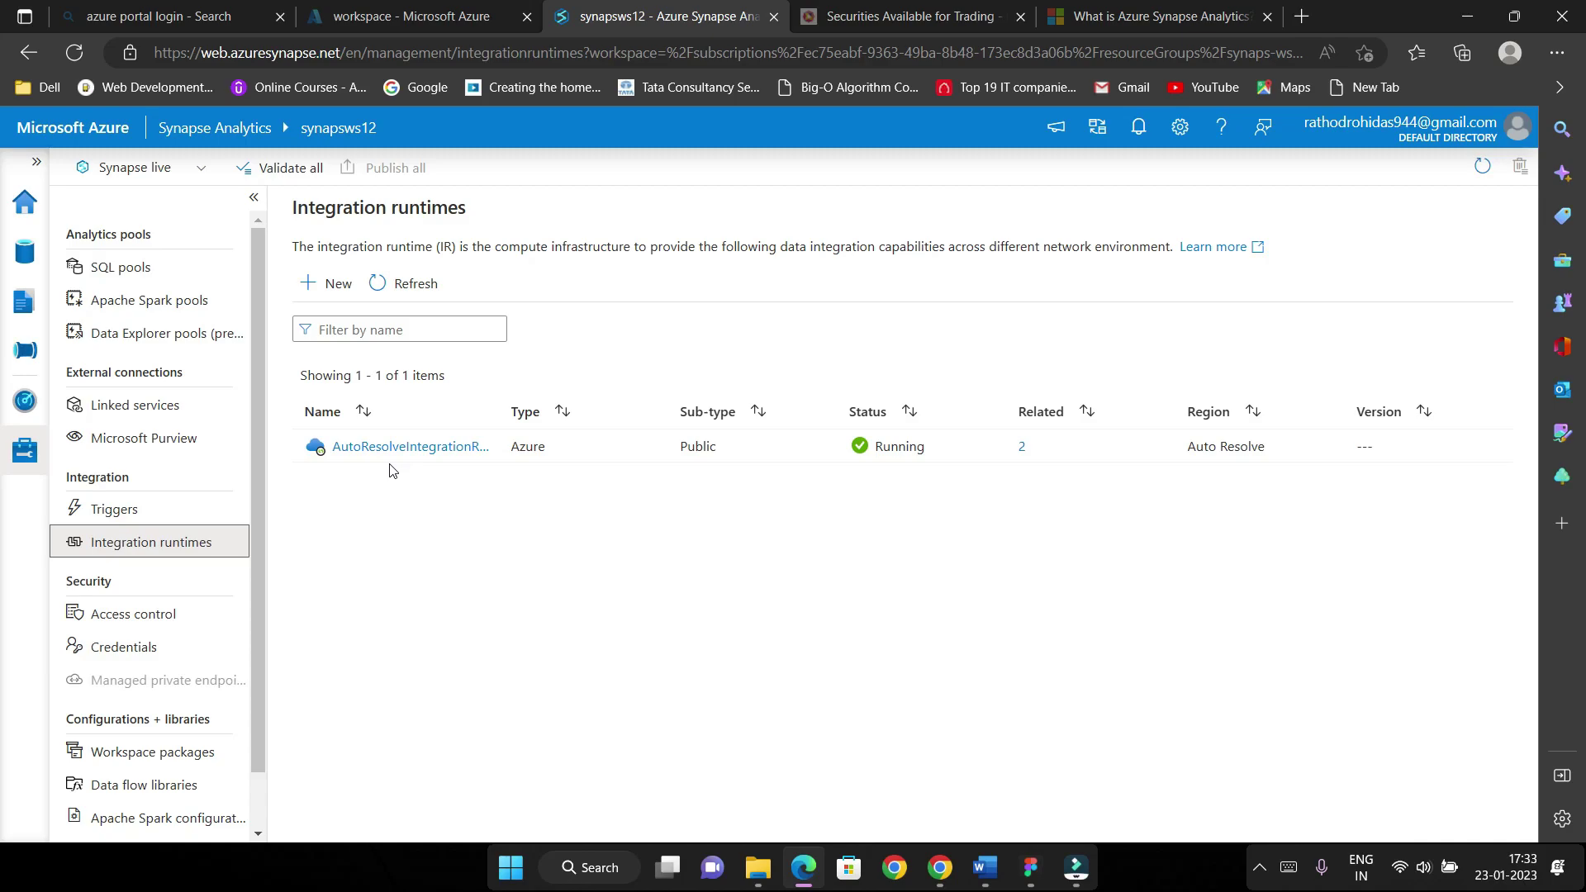
{"action": "left_click", "coordinate": [323, 273]}
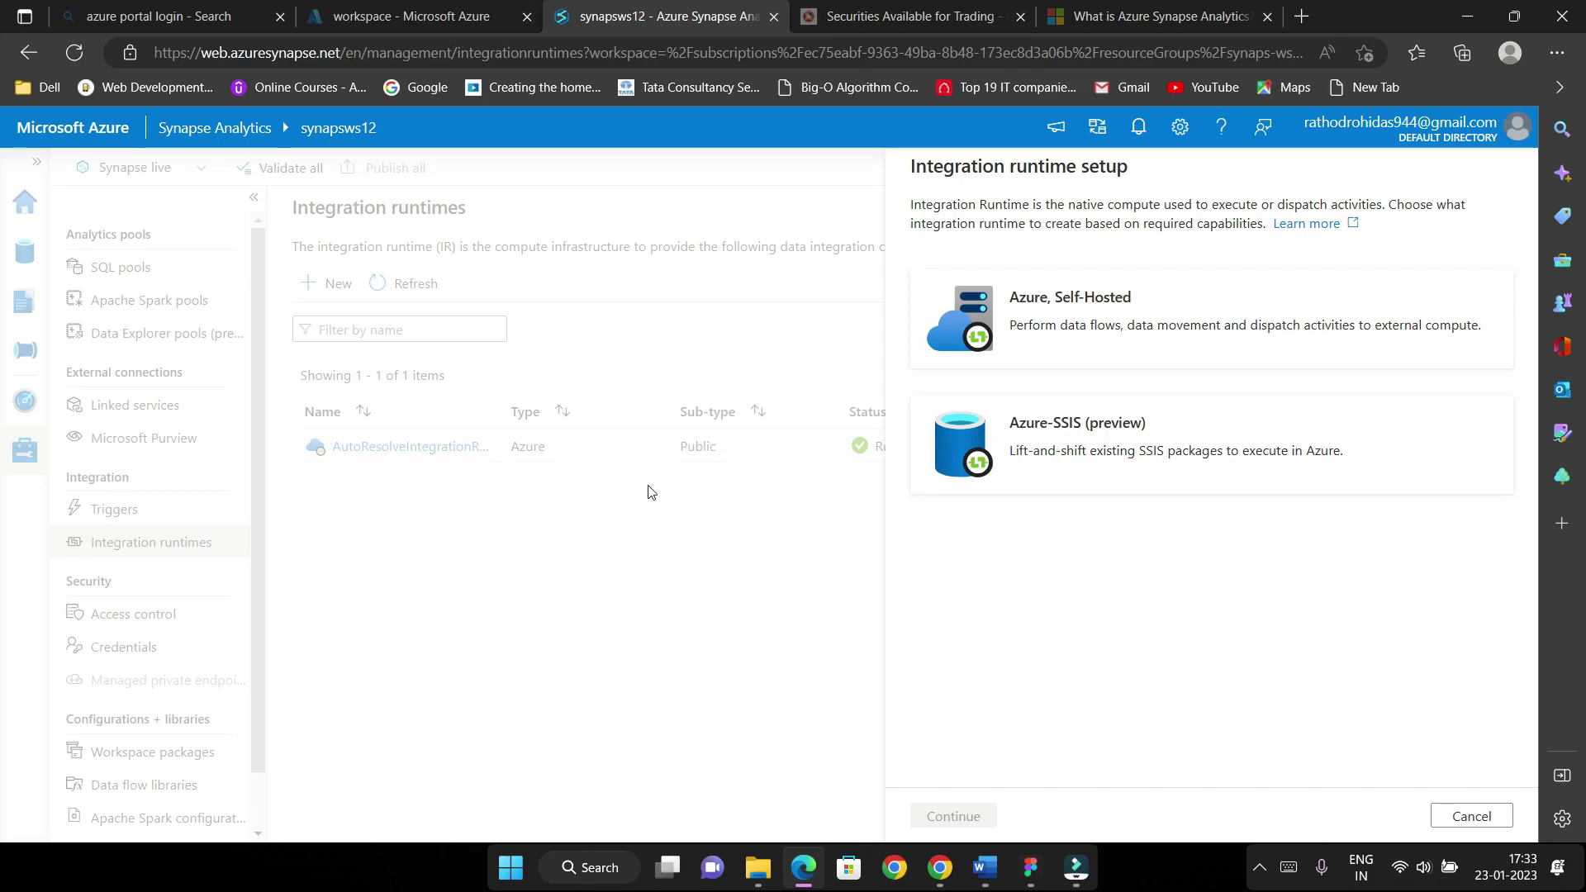
{"action": "left_click", "coordinate": [1471, 816]}
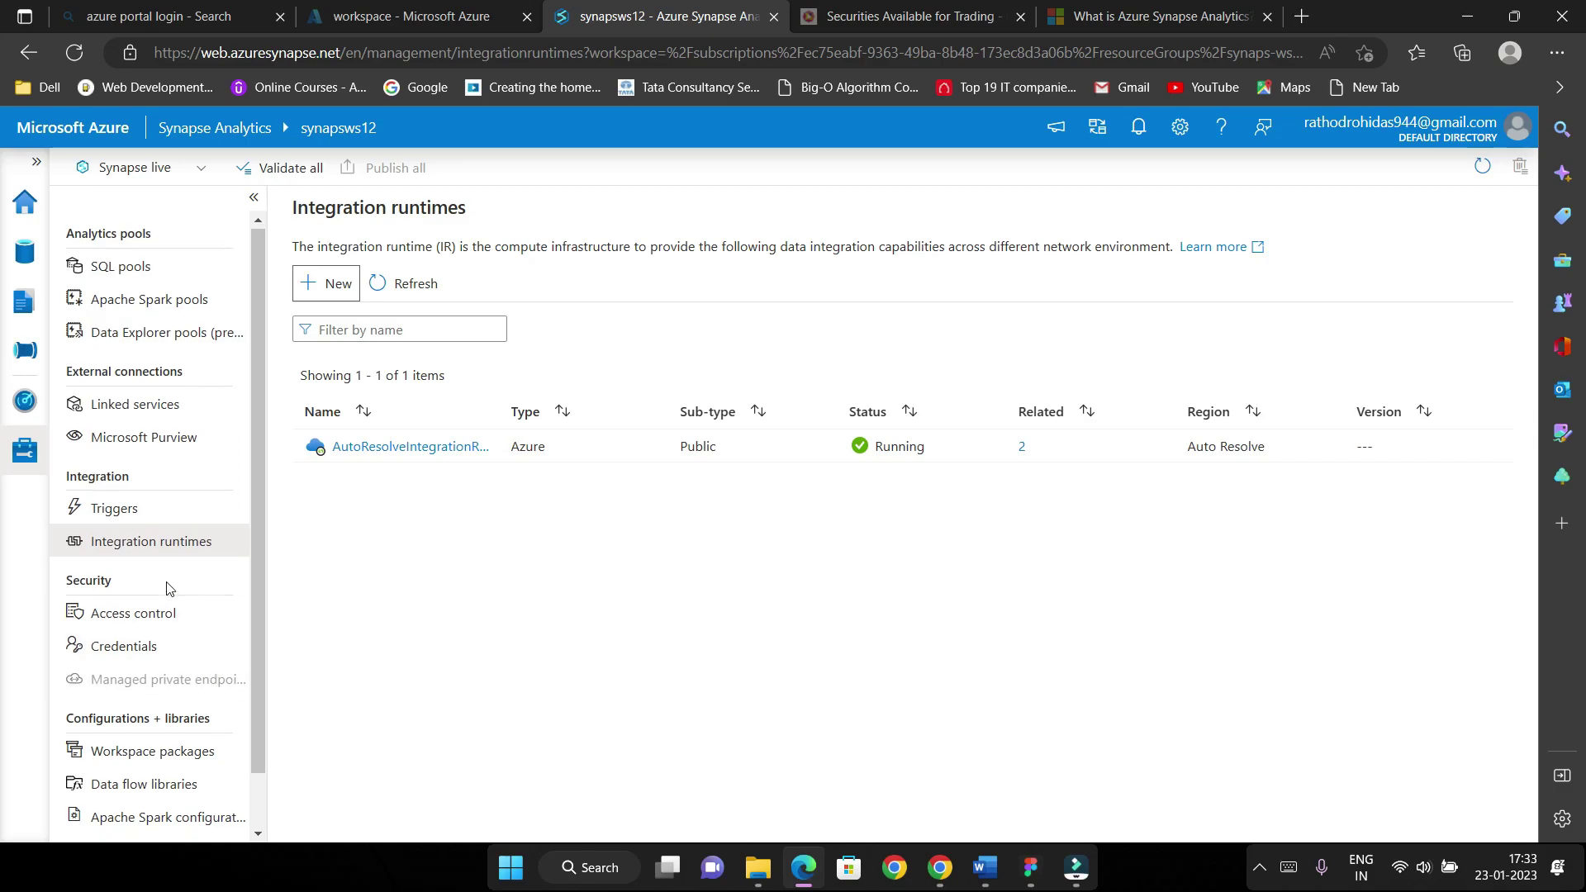
Review the workspace's access control and the roles available for a new role assignment, without assigning one
{"action": "scroll", "coordinate": [166, 587], "scroll_direction": "down", "scroll_amount": 1}
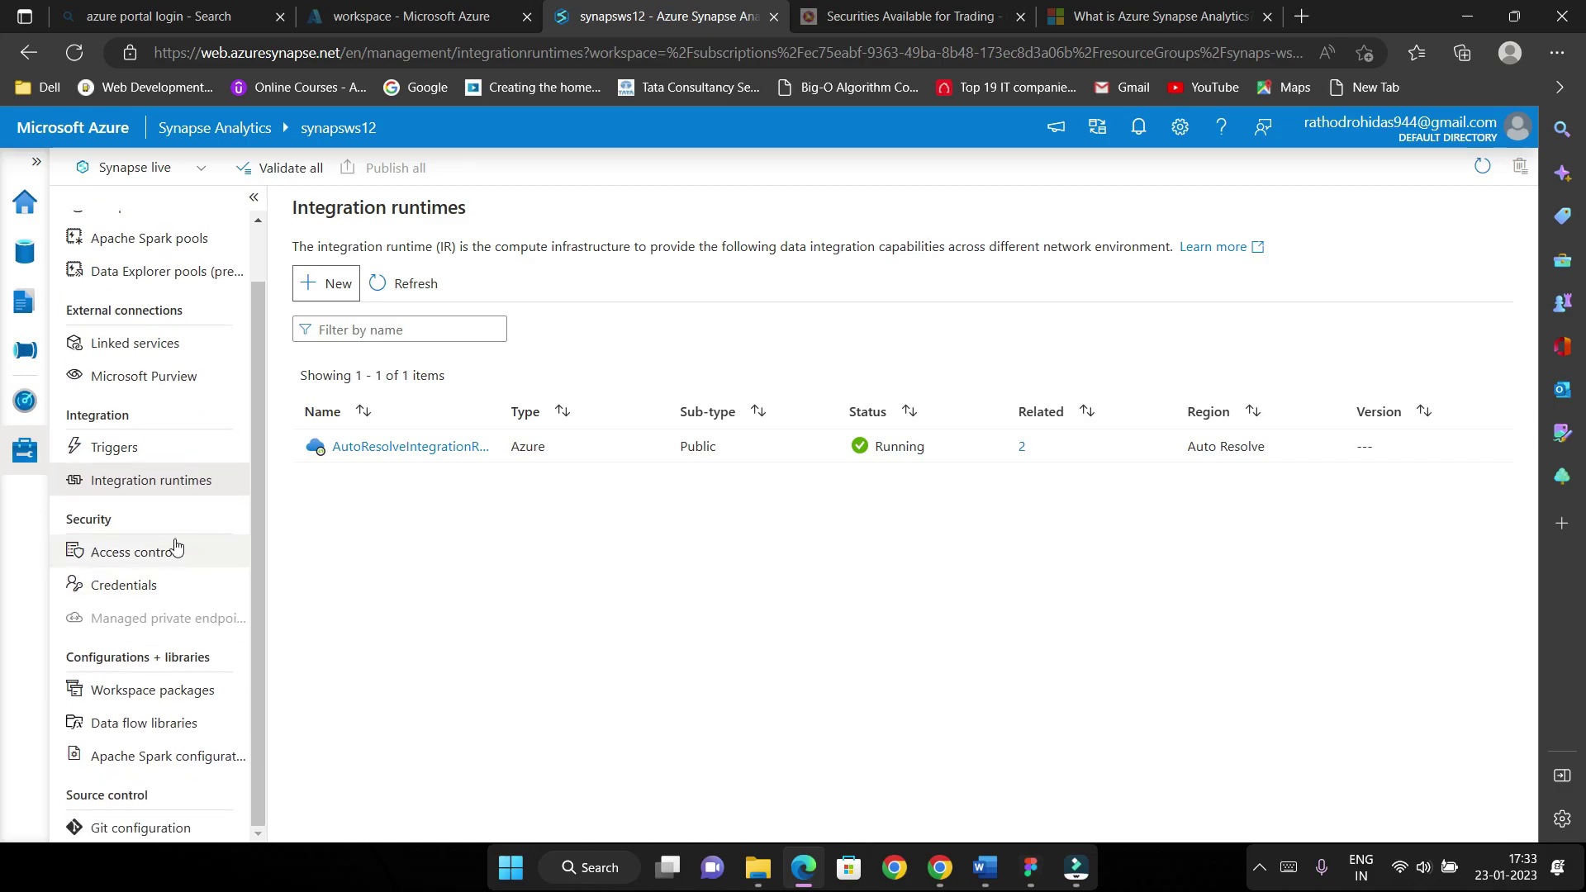
{"action": "left_click", "coordinate": [203, 569]}
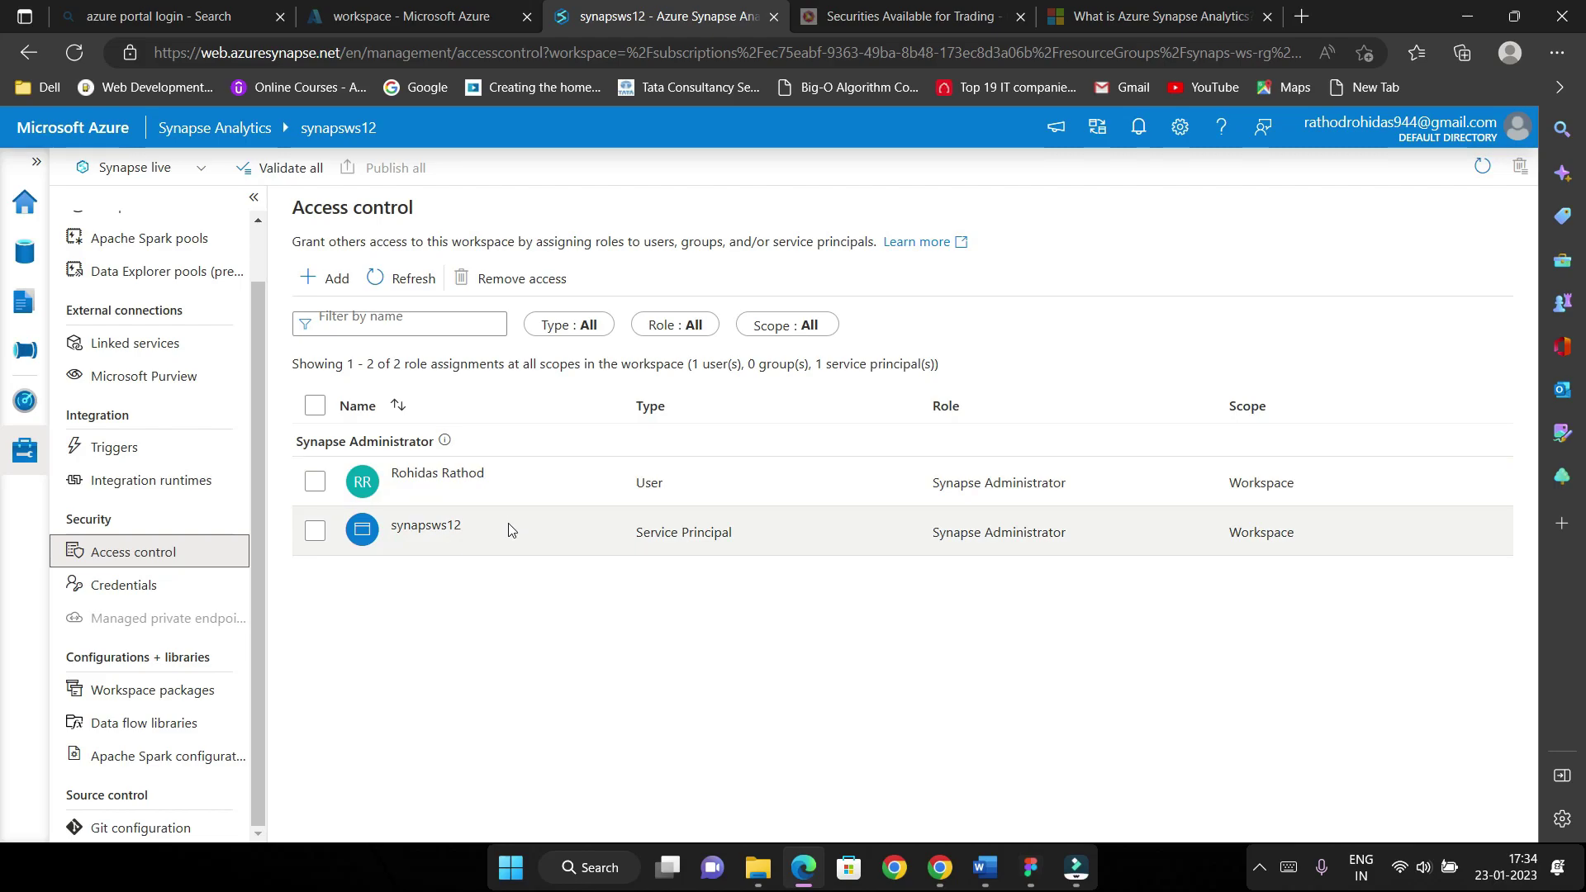
{"action": "left_click", "coordinate": [345, 281]}
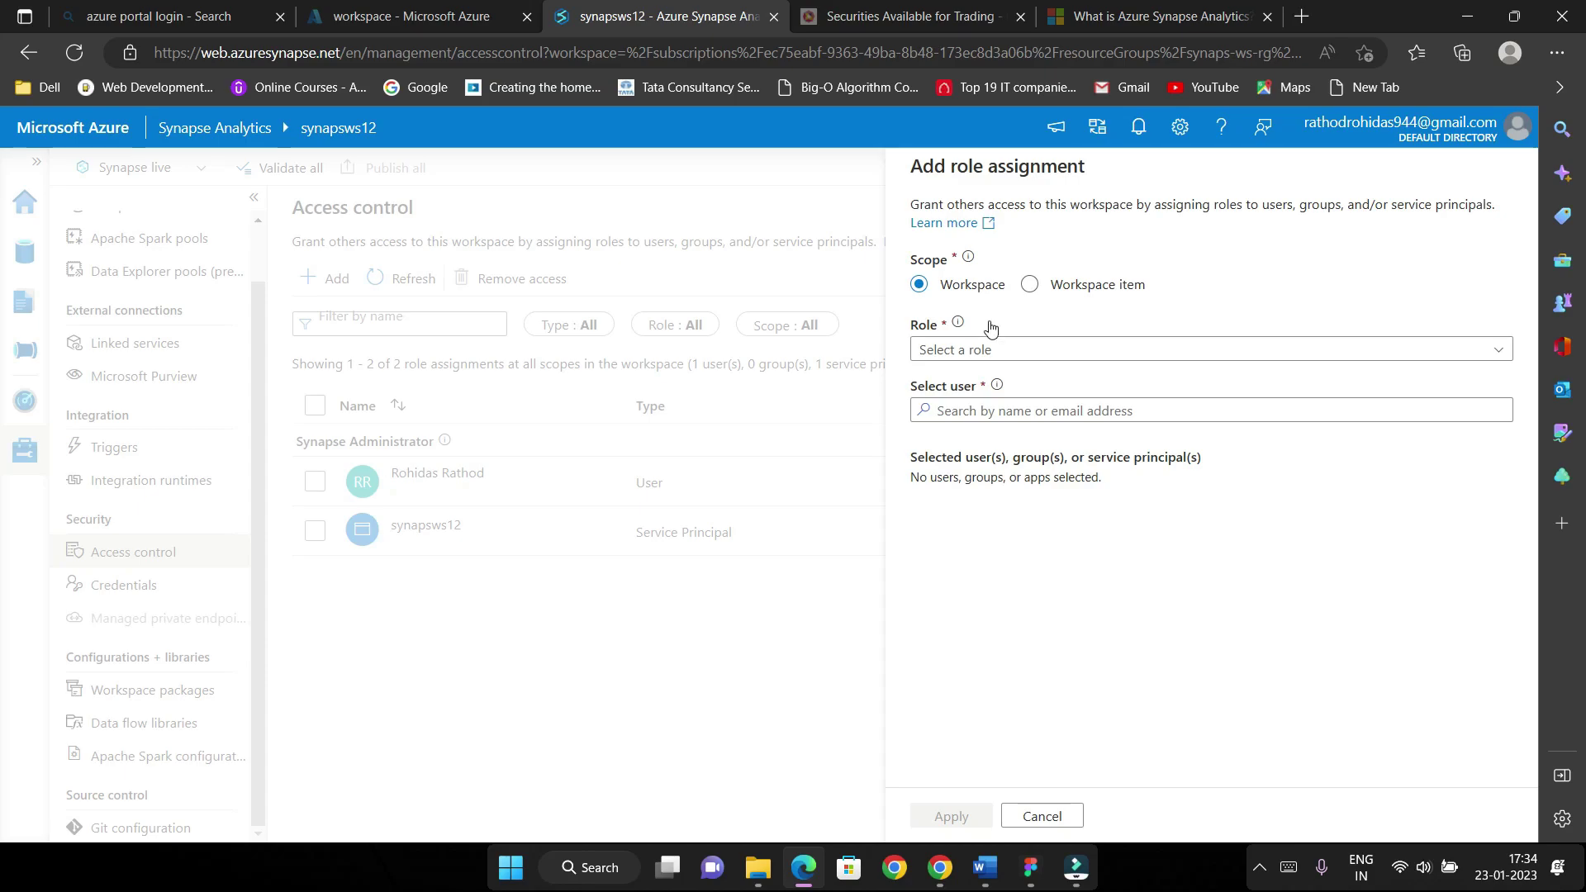
{"action": "left_click", "coordinate": [1083, 351]}
{"action": "left_click", "coordinate": [1085, 353]}
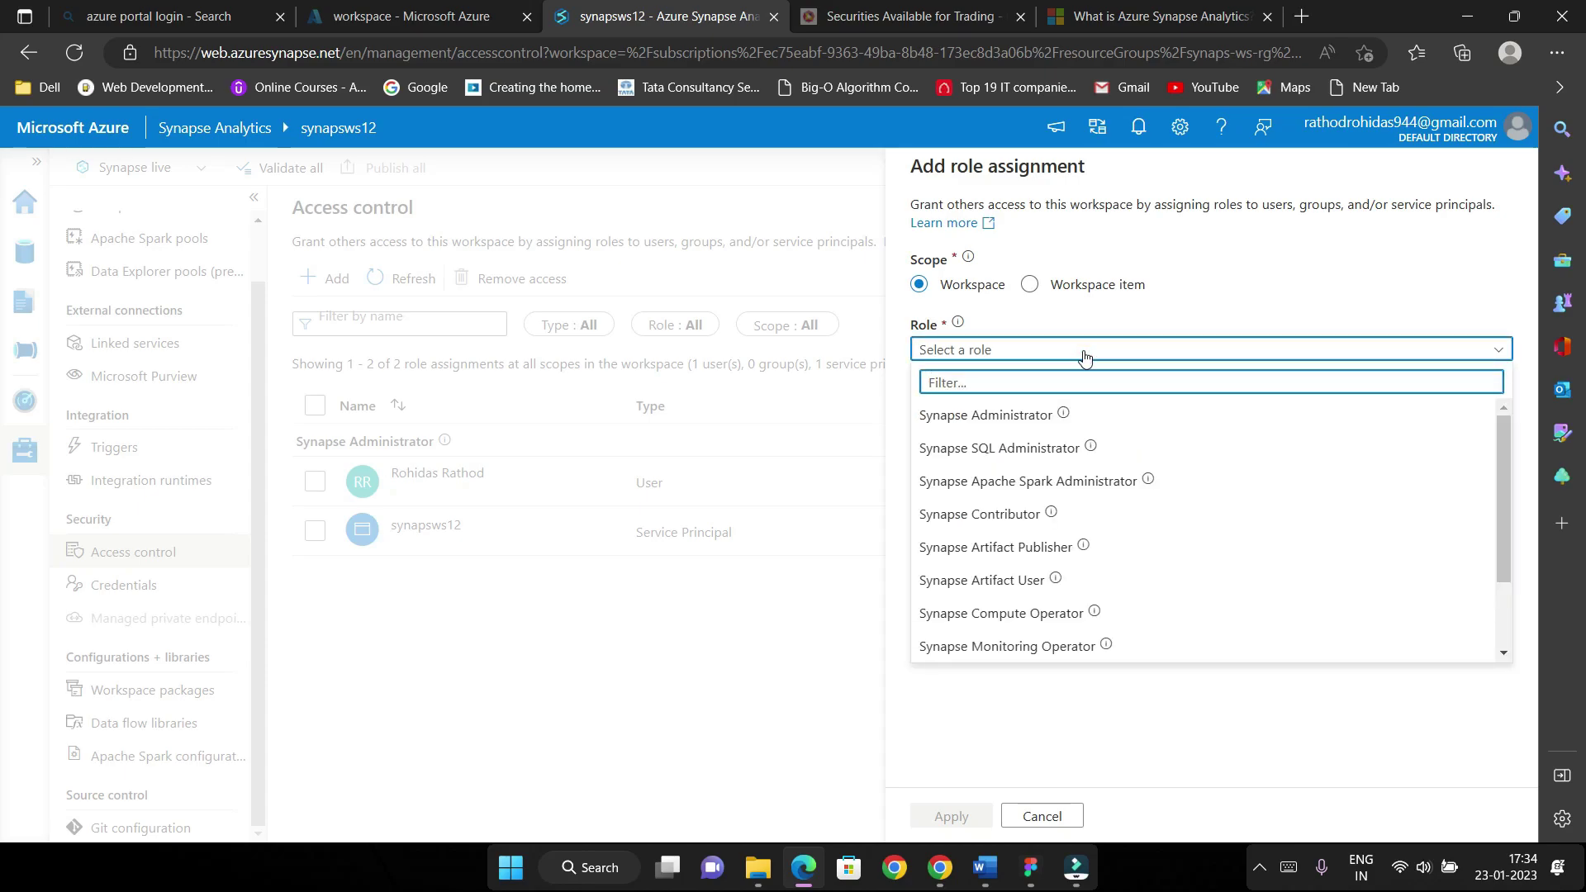
{"action": "left_click", "coordinate": [1061, 817]}
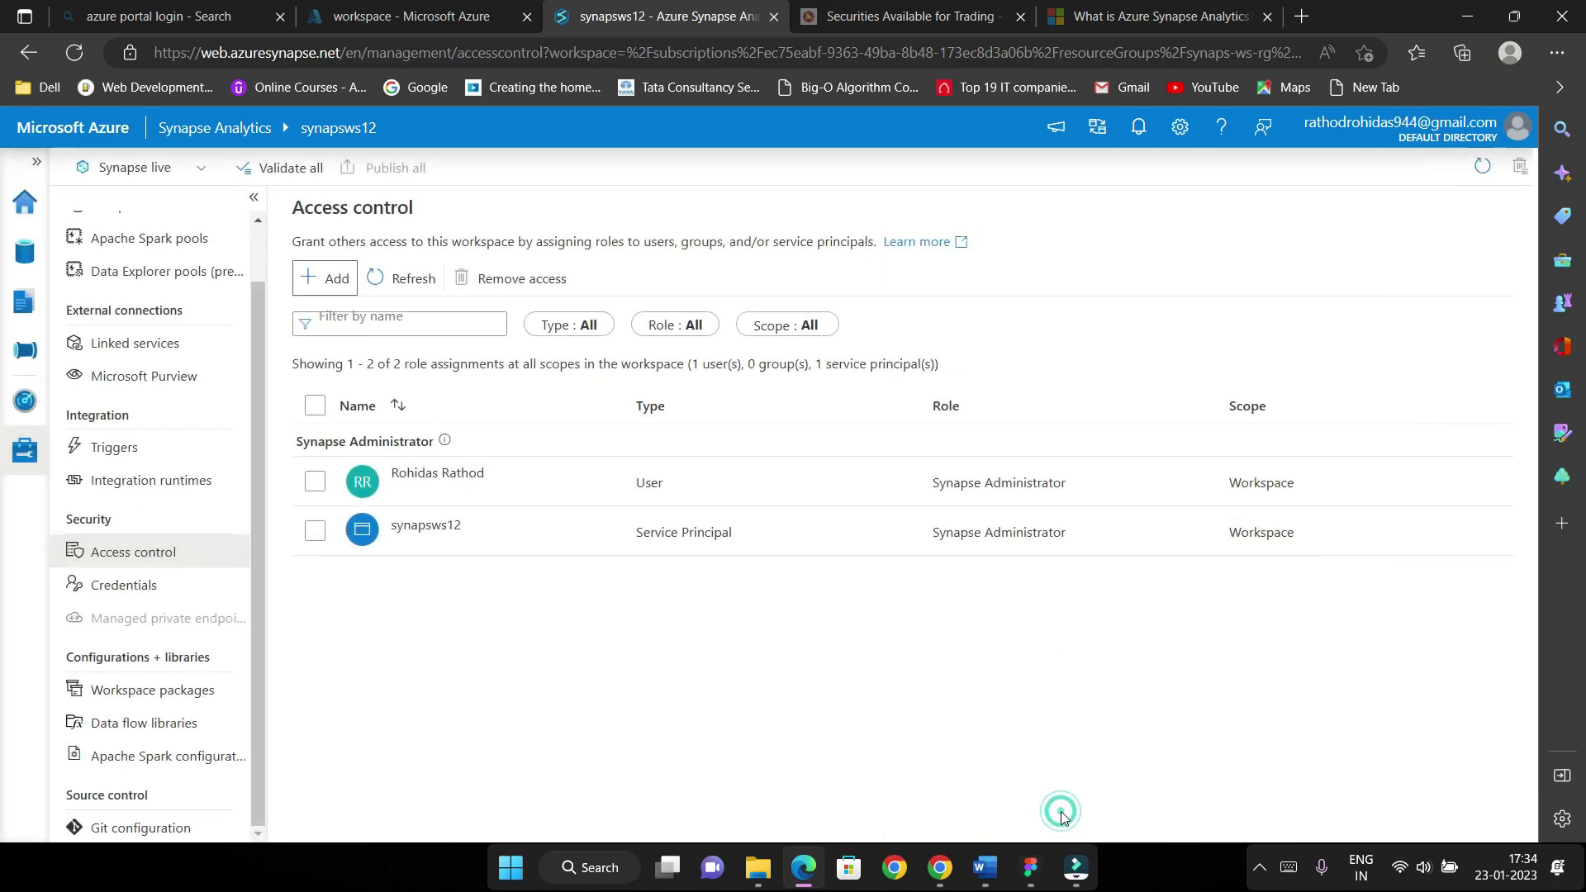
Review the workspace's credentials, workspace packages, data flow libraries and Apache Spark configurations
{"action": "left_click", "coordinate": [165, 594]}
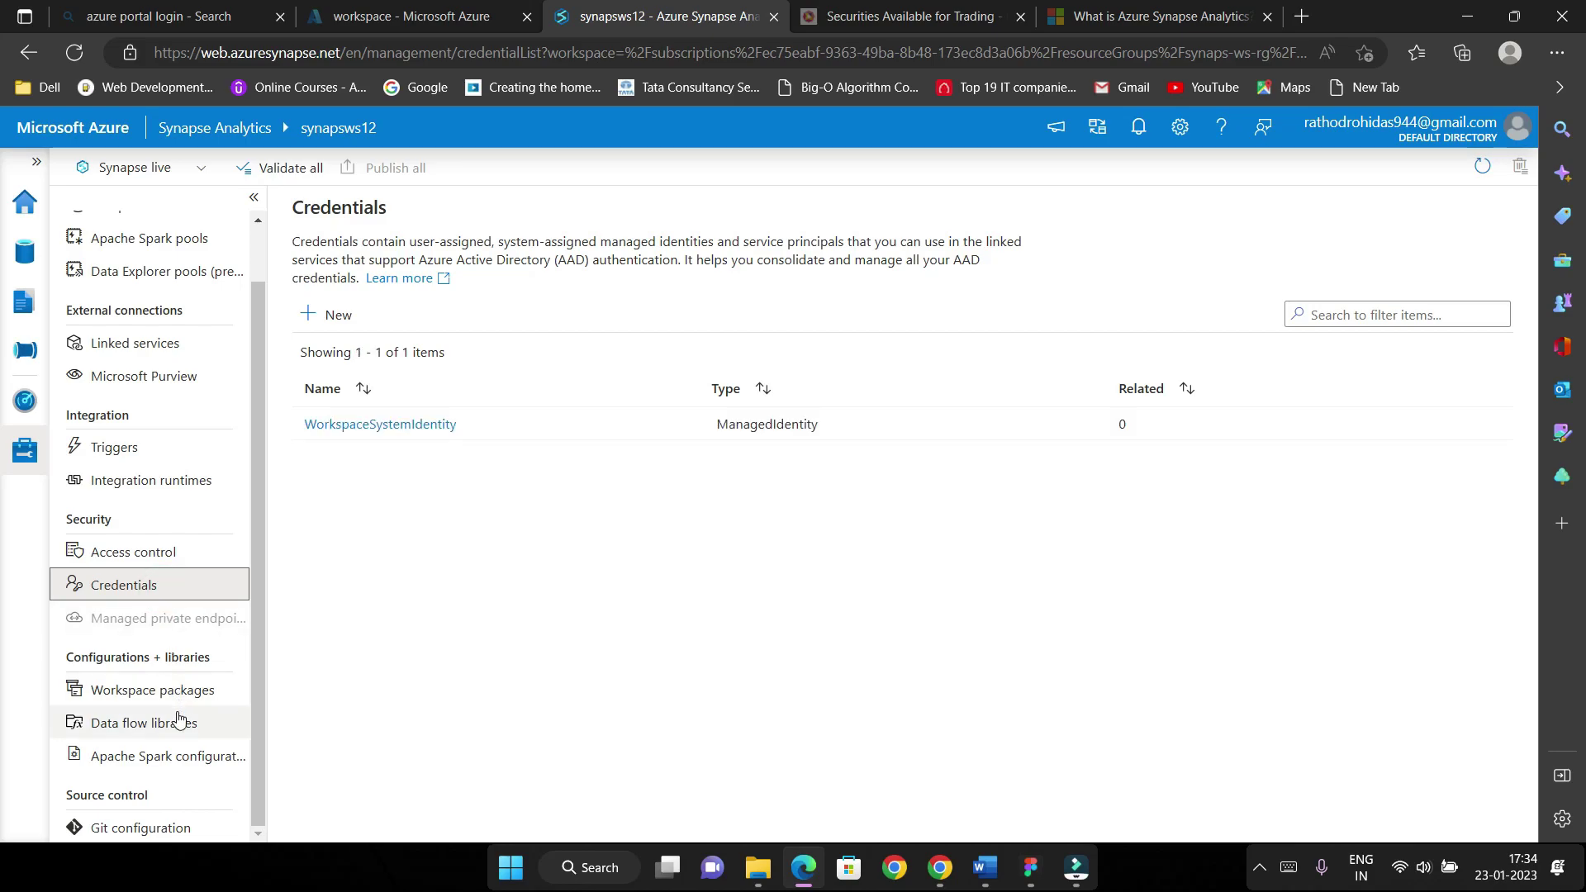
{"action": "left_click", "coordinate": [203, 698]}
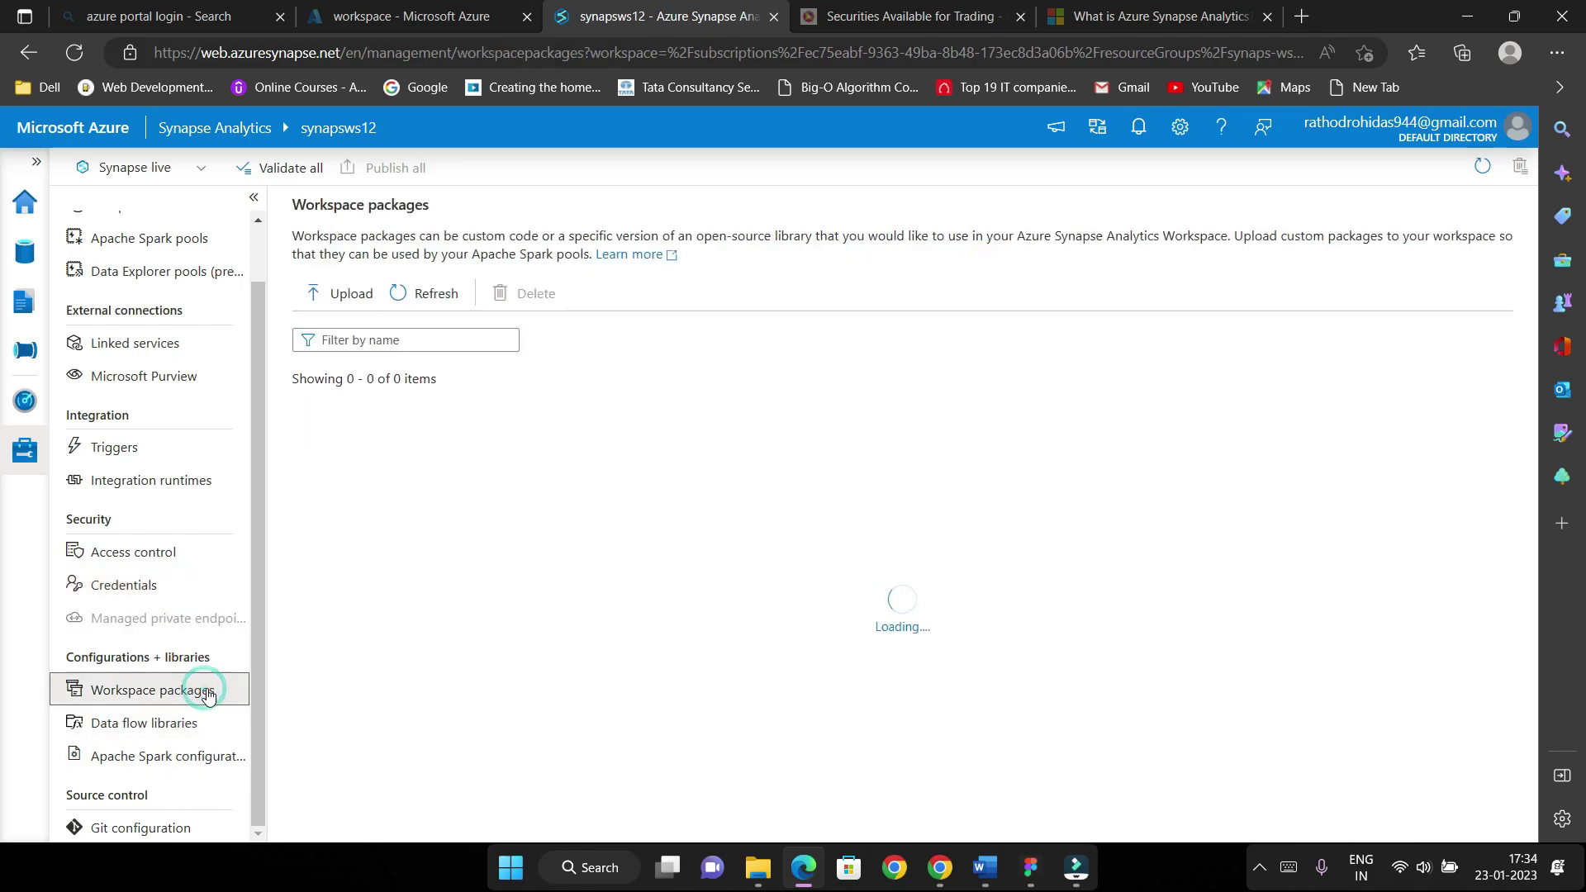
{"action": "left_click", "coordinate": [197, 728]}
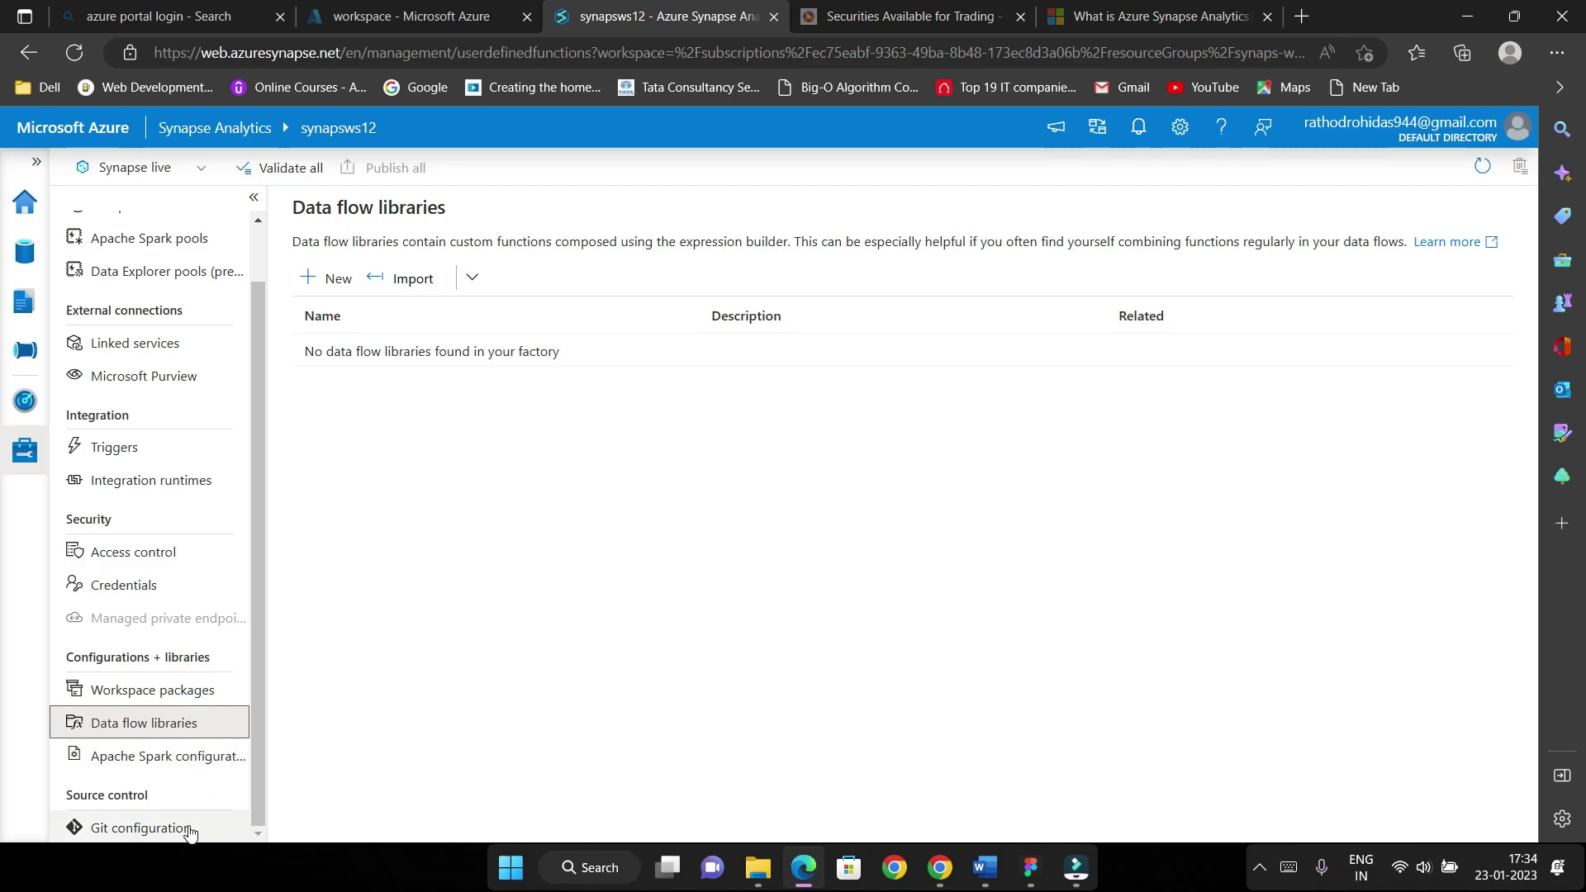
{"action": "left_click", "coordinate": [184, 756]}
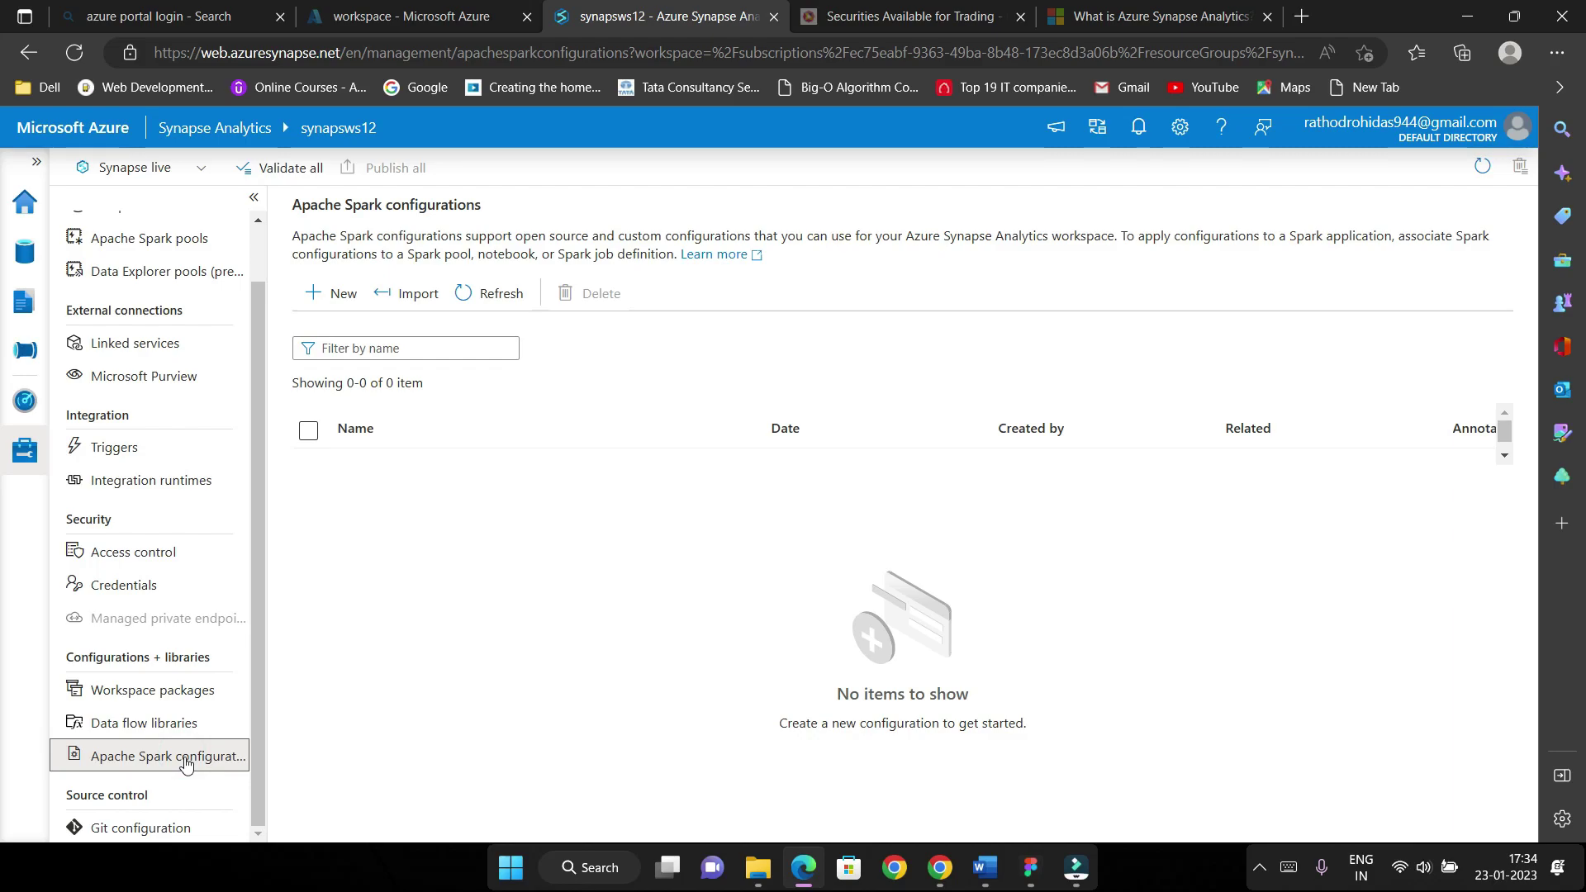
Review the Git configuration and the repository types offered for connecting the workspace, cancelling without configuring a repository
{"action": "left_click", "coordinate": [195, 828]}
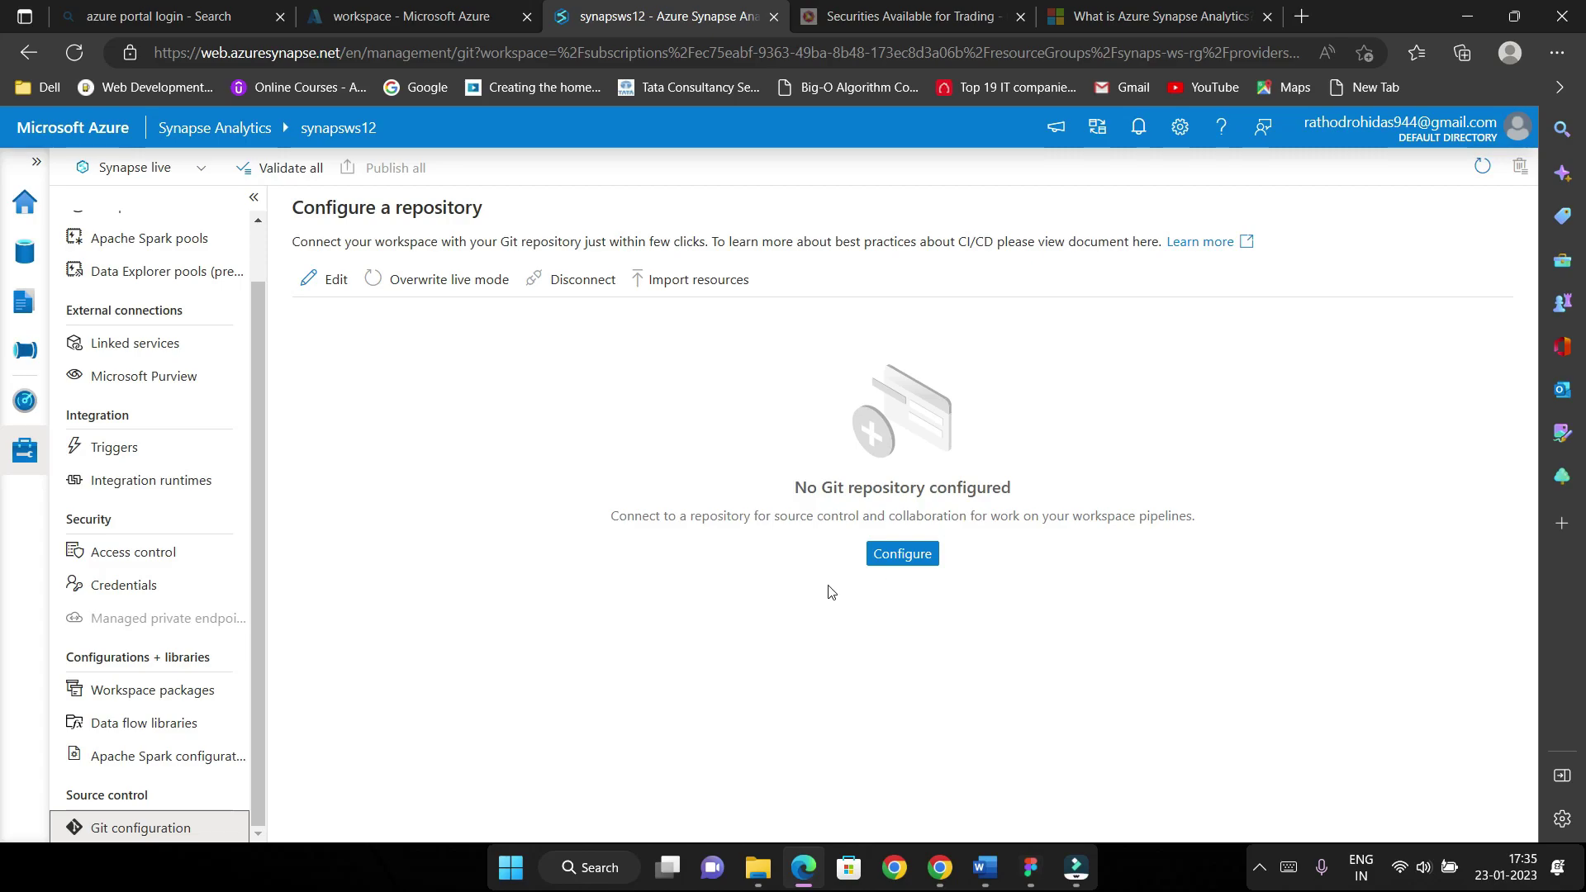
{"action": "left_click", "coordinate": [893, 562]}
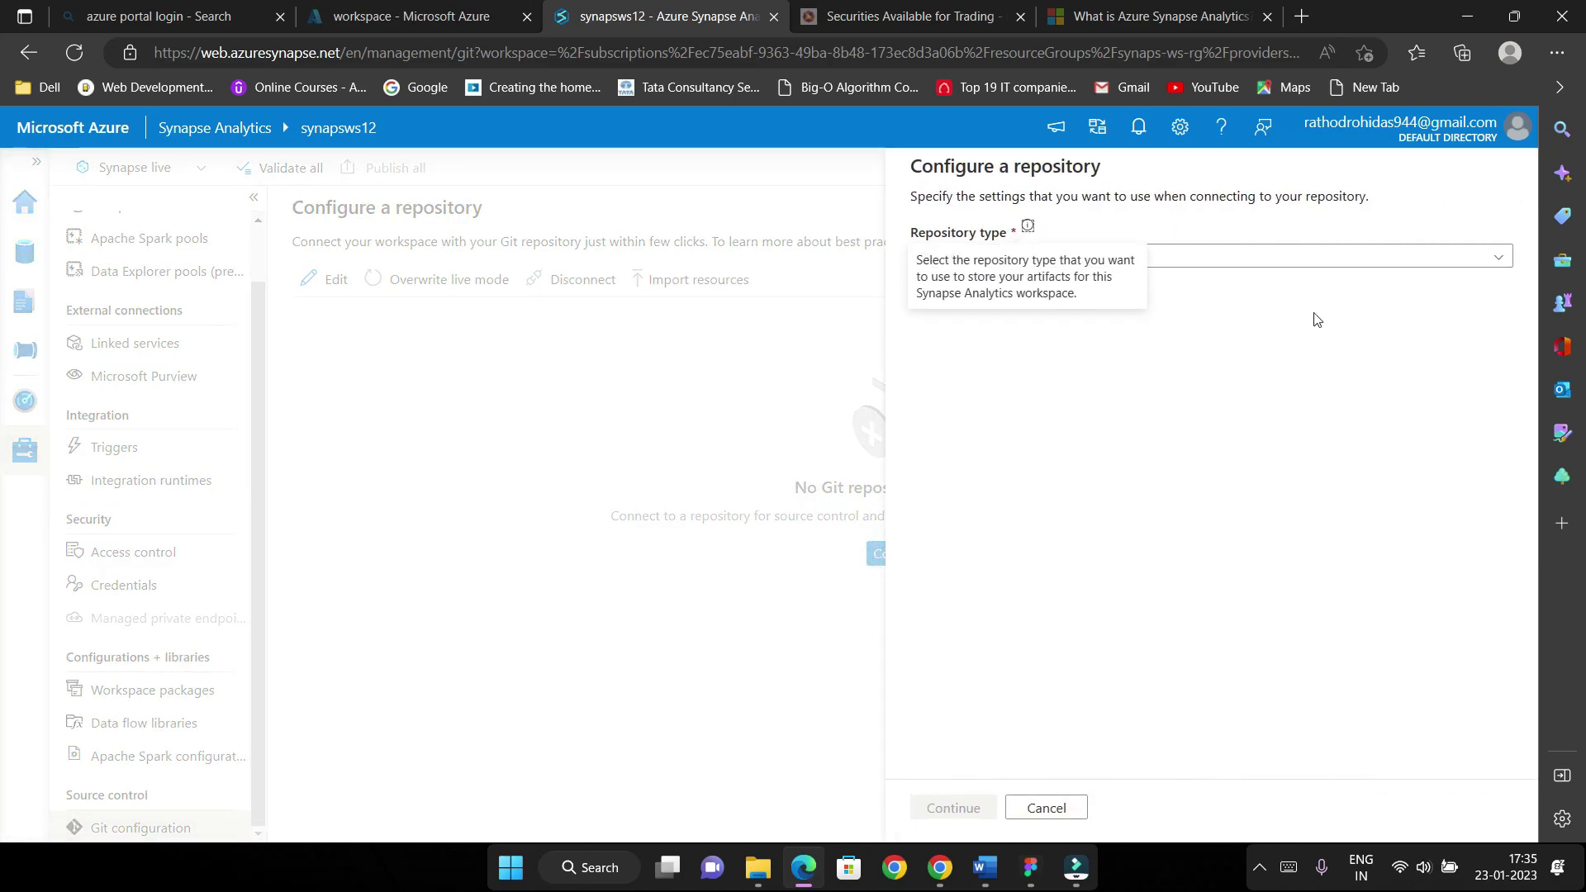
{"action": "left_click", "coordinate": [1302, 263]}
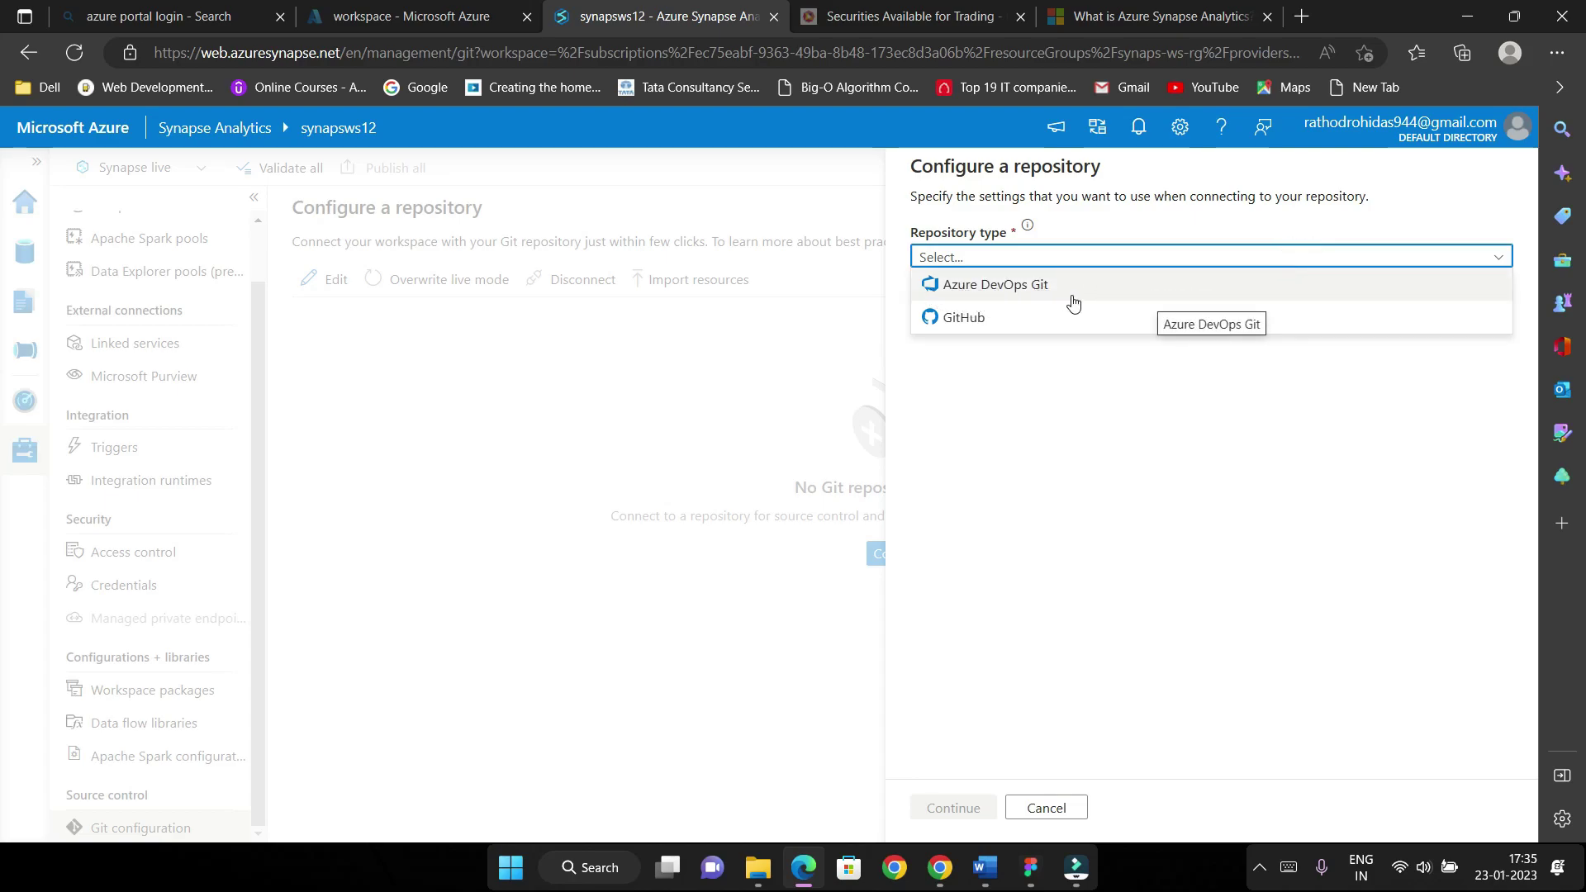
{"action": "left_click", "coordinate": [1136, 561]}
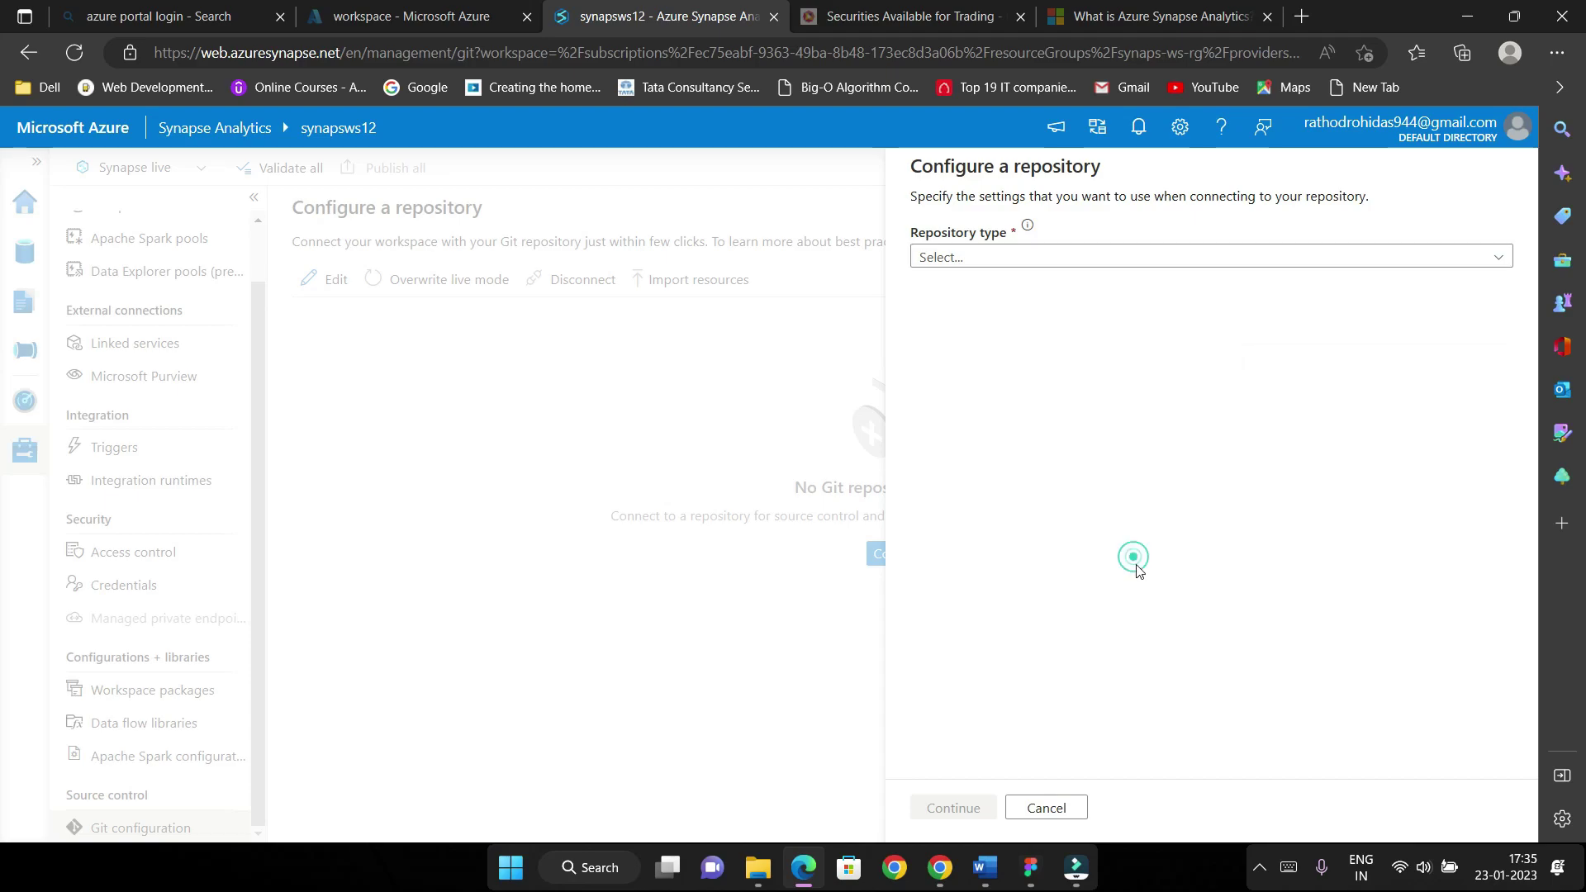
{"action": "left_click", "coordinate": [1043, 809]}
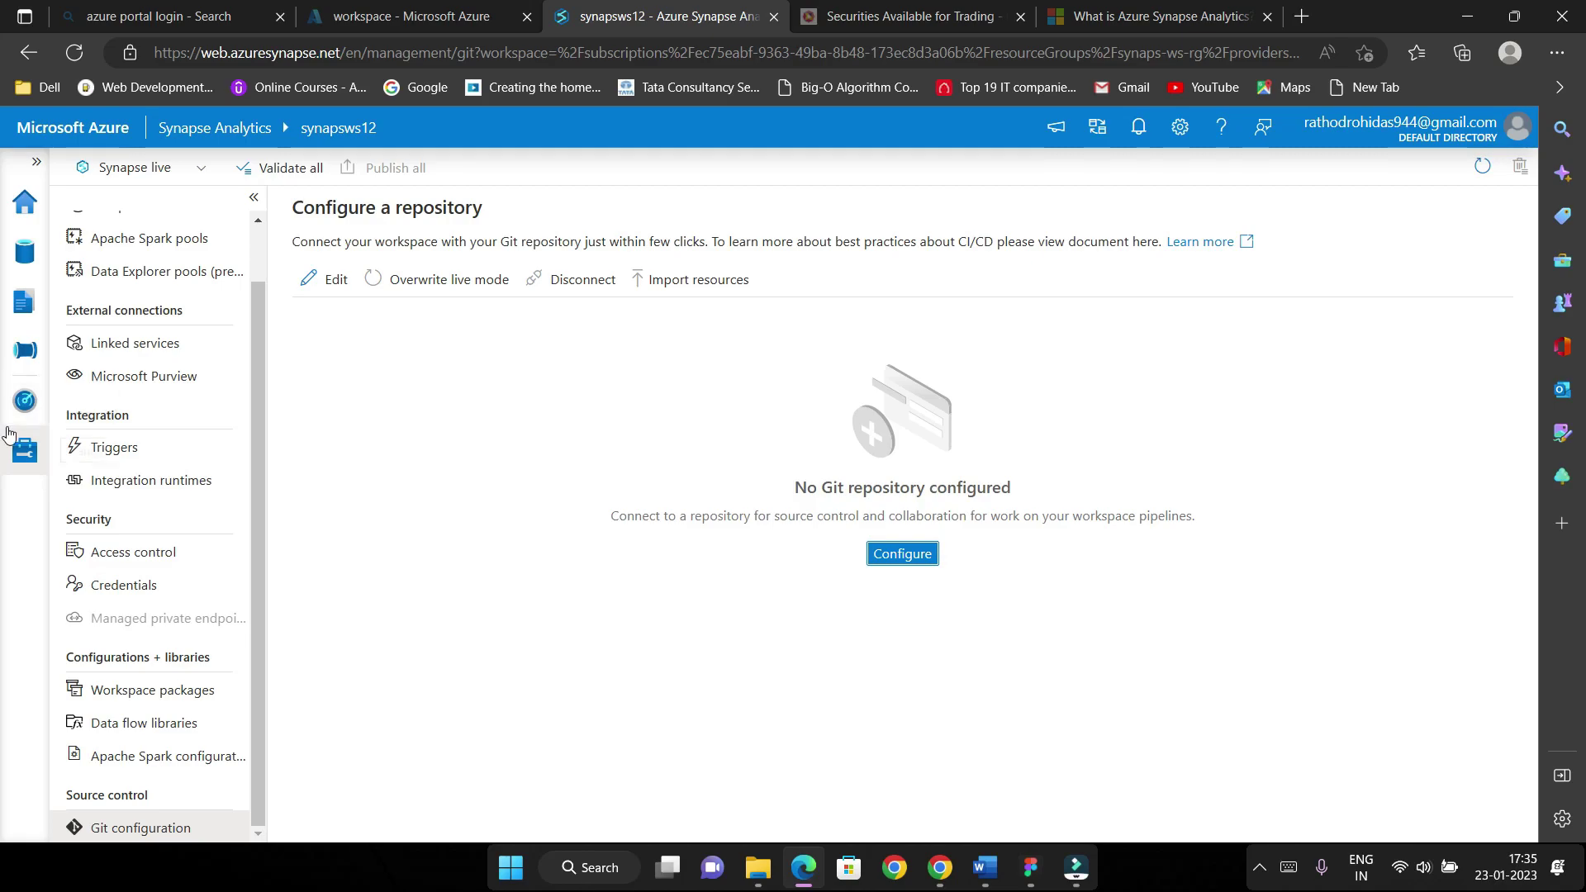